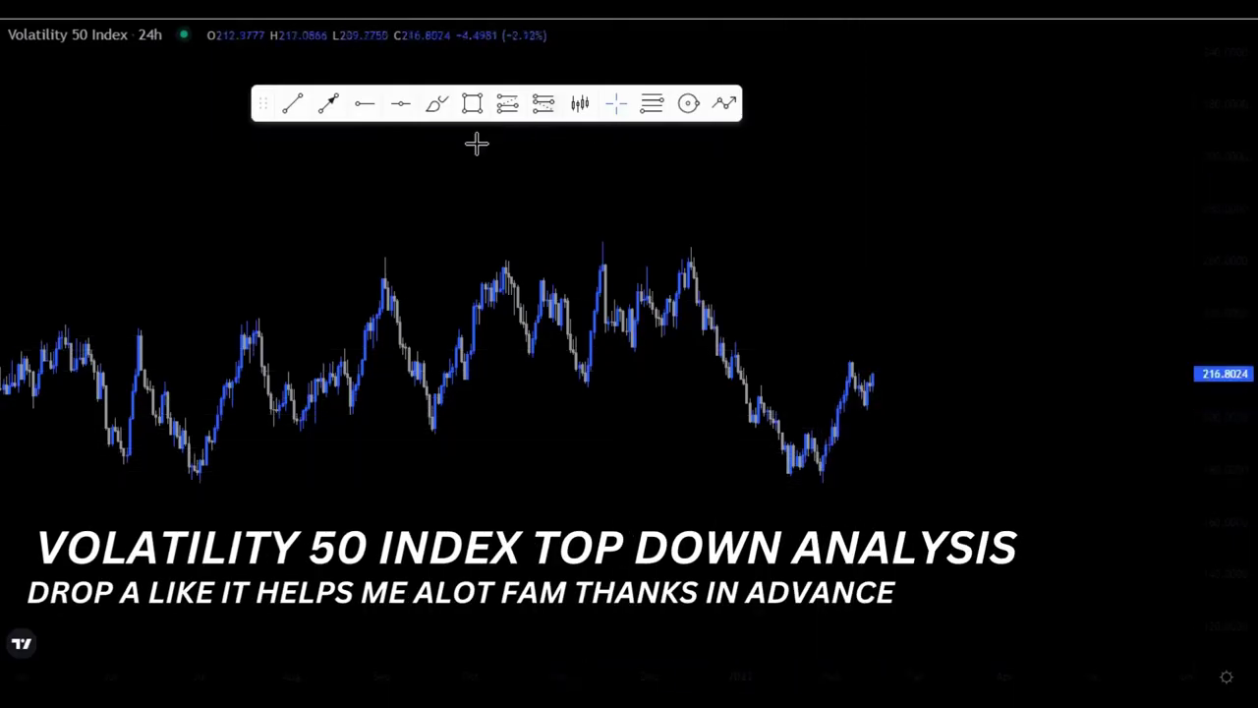
click(437, 103)
mouse_move(851, 355)
mouse_down()
mouse_move(918, 422)
mouse_move(887, 381)
mouse_up()
click(834, 74)
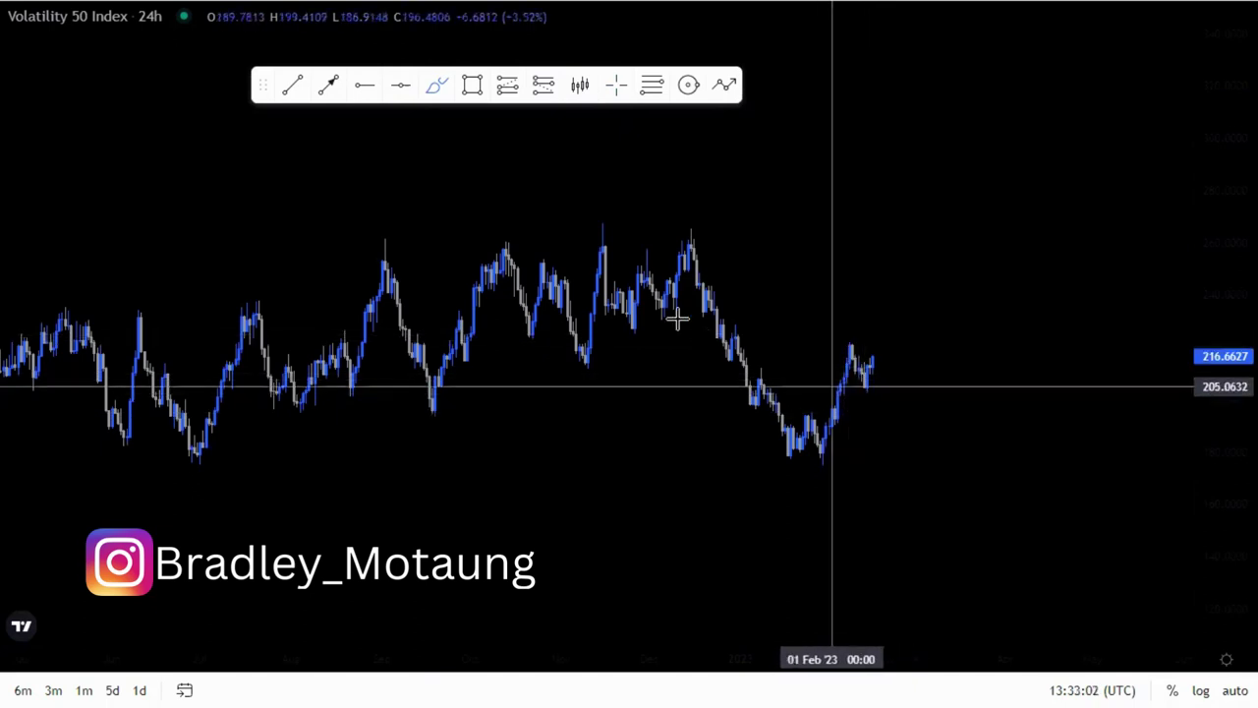
click(620, 89)
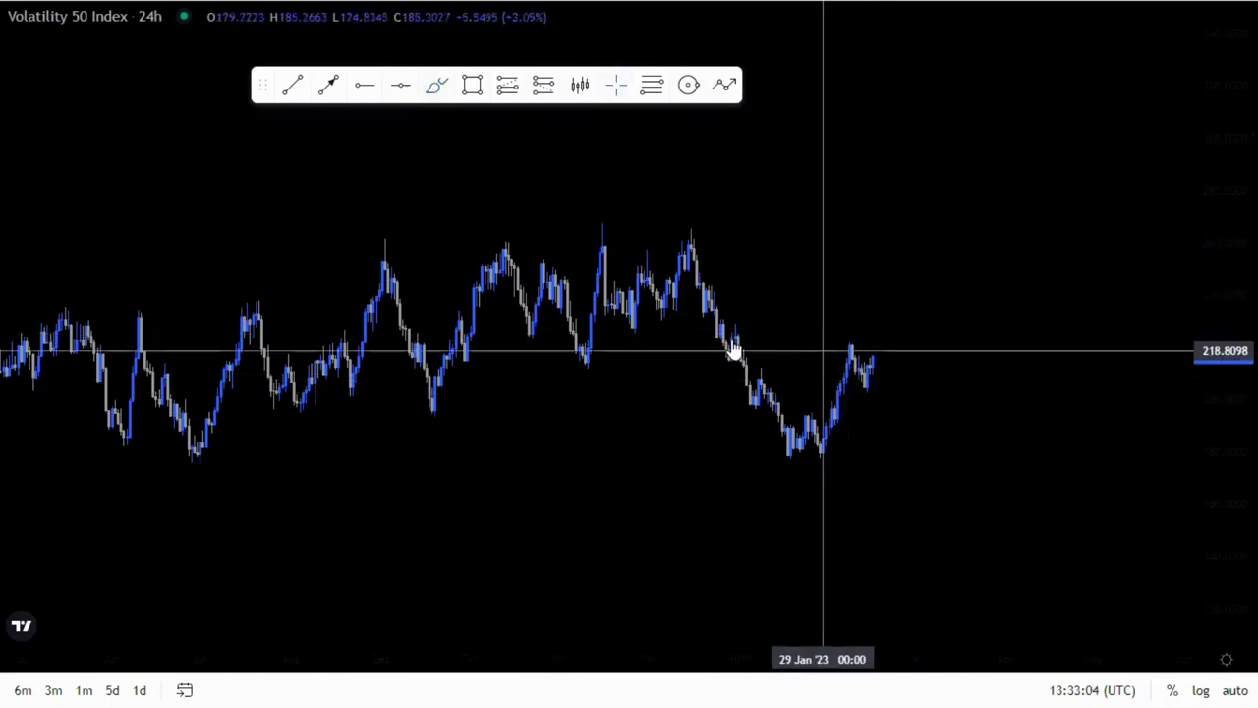
- Draw rectangle zones over the late-December 2022 drop and from the 15 Dec '22 peak, the peak zone spanning about 265.7 to 256.5
scroll(707, 340, up, 1)
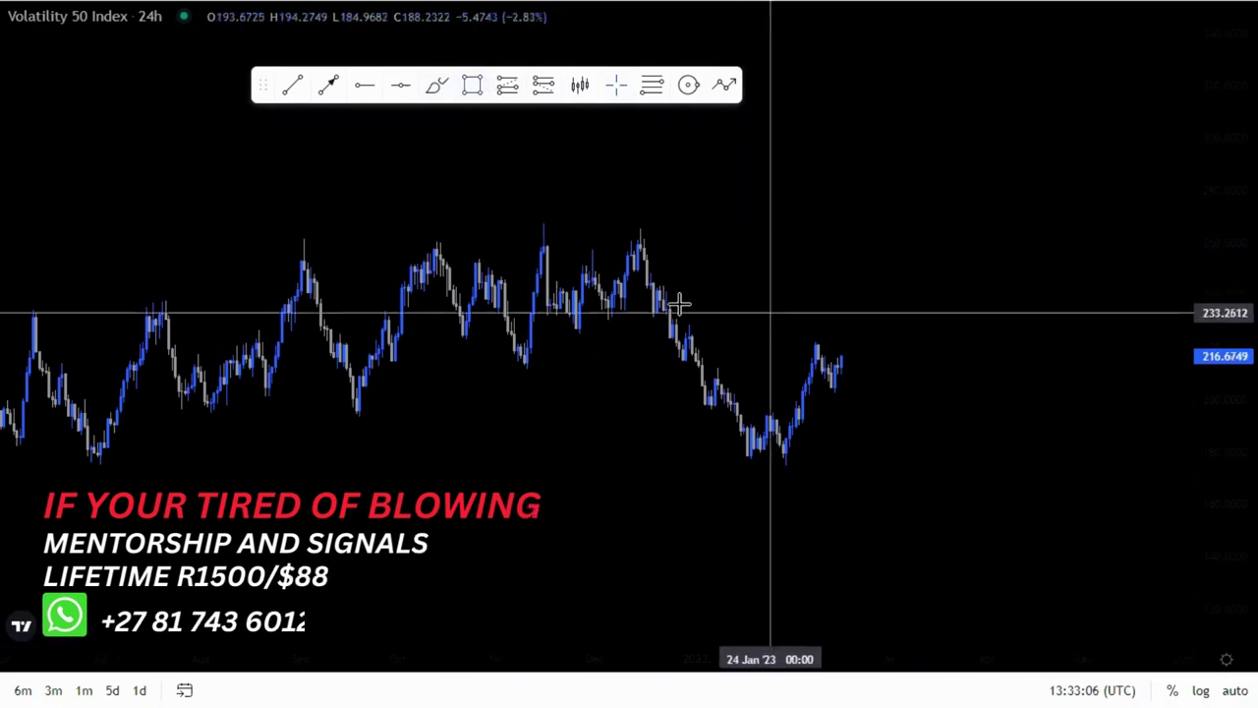
drag(666, 292, 970, 317)
click(997, 346)
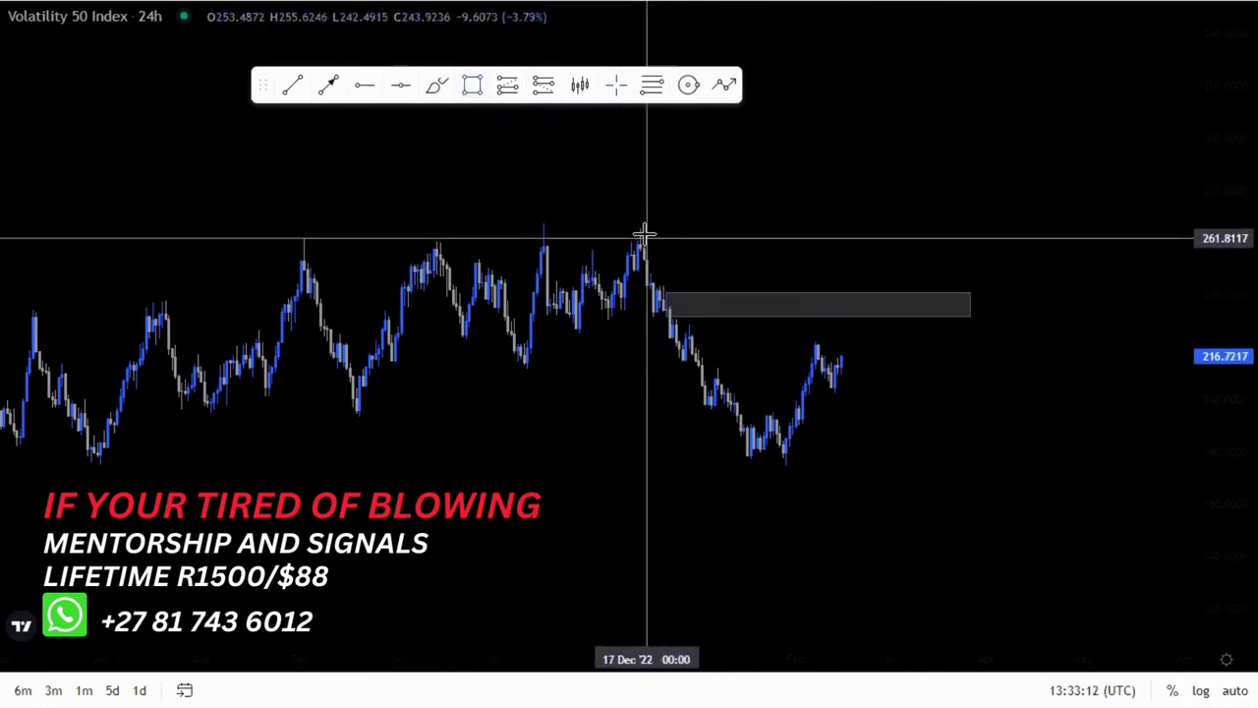
drag(640, 228, 995, 252)
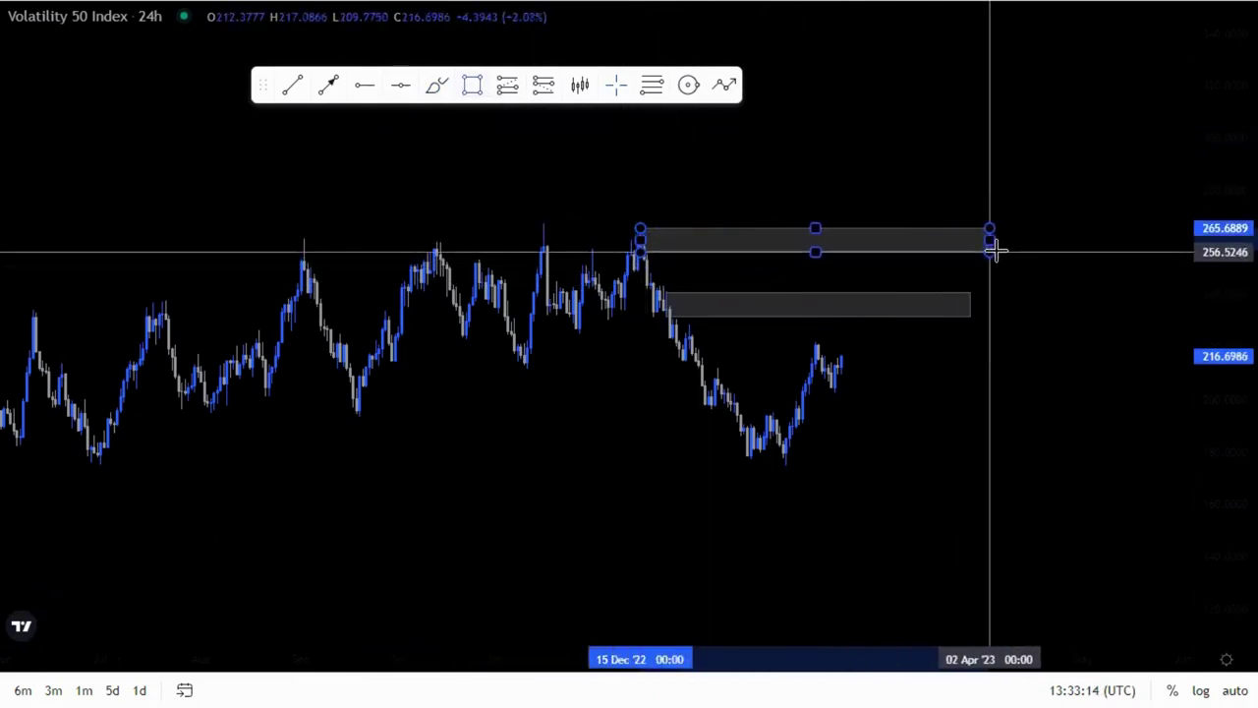
click(1045, 416)
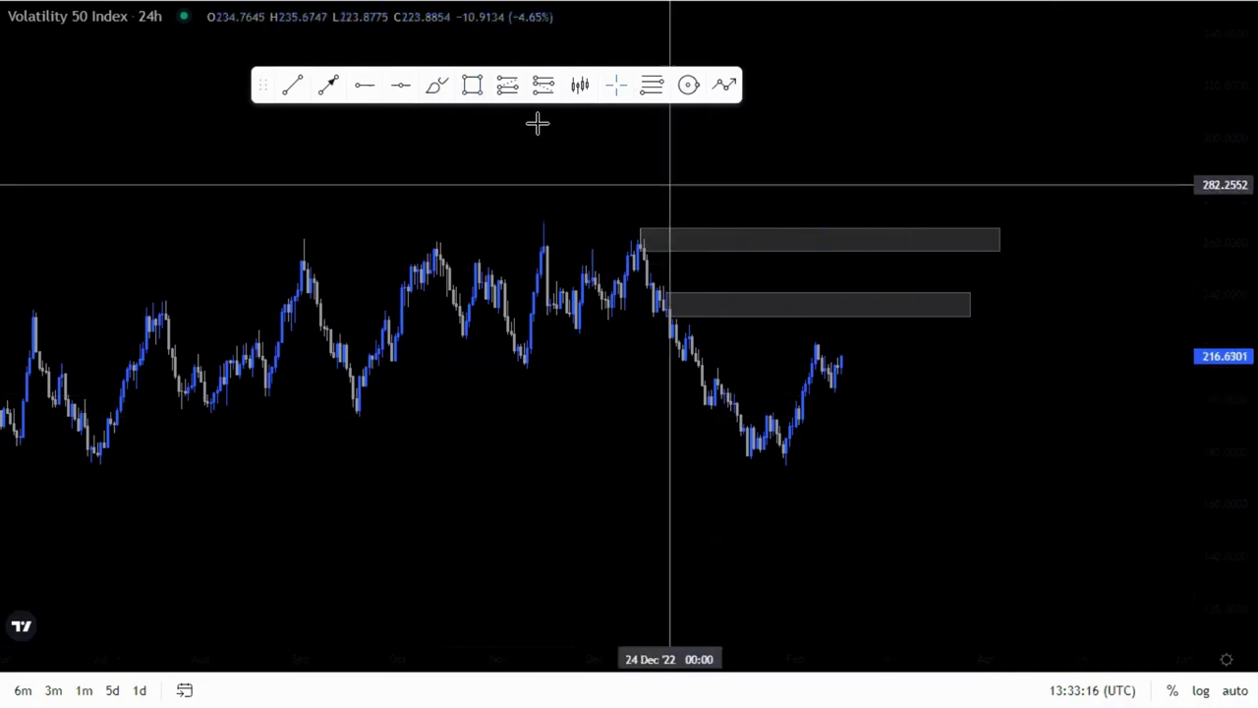
click(332, 89)
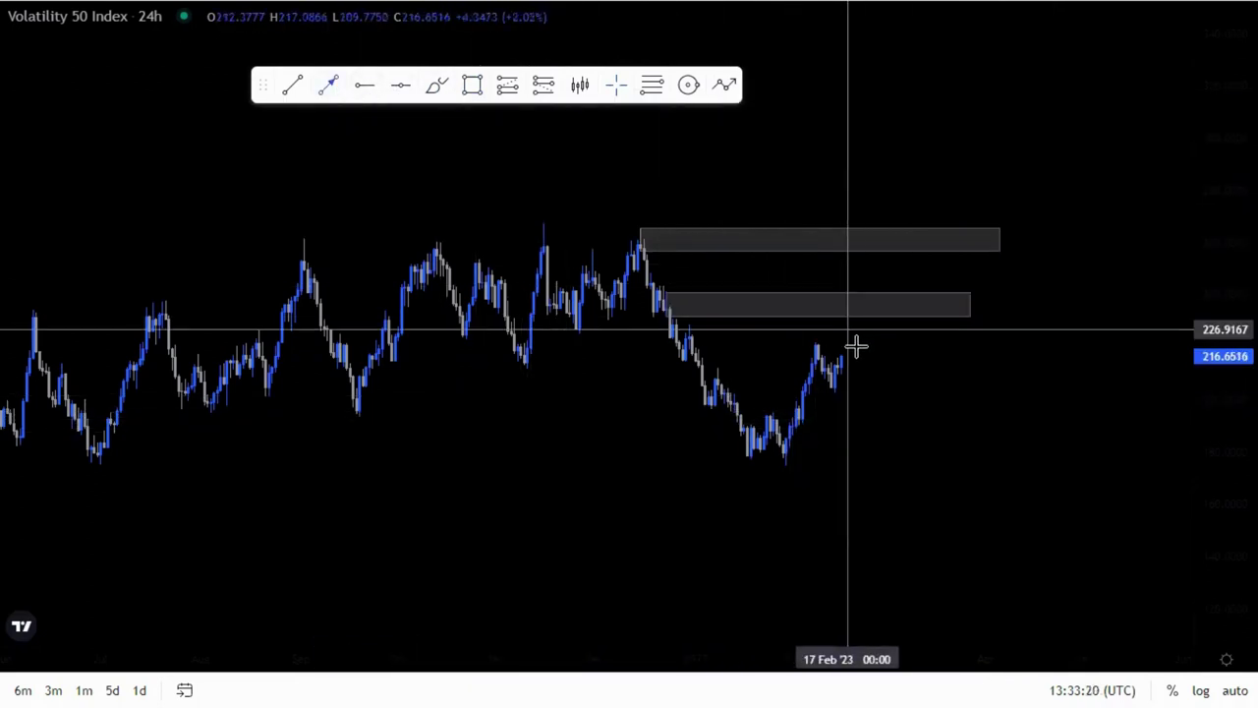
click(862, 291)
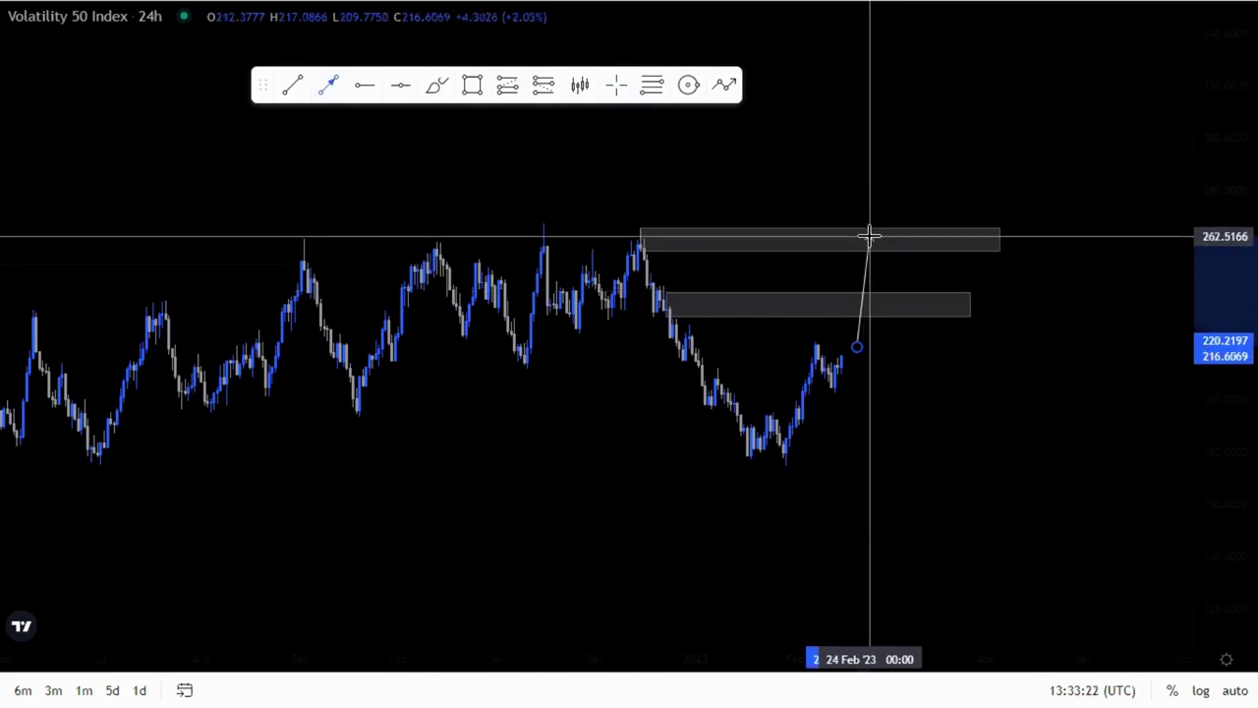
key(Escape)
- Draw a rectangle zone from the 30 Jun '22 low to 11 Mar '23, spanning about 183.9 to 173.7
scroll(855, 496, down, 3)
drag(599, 537, 623, 522)
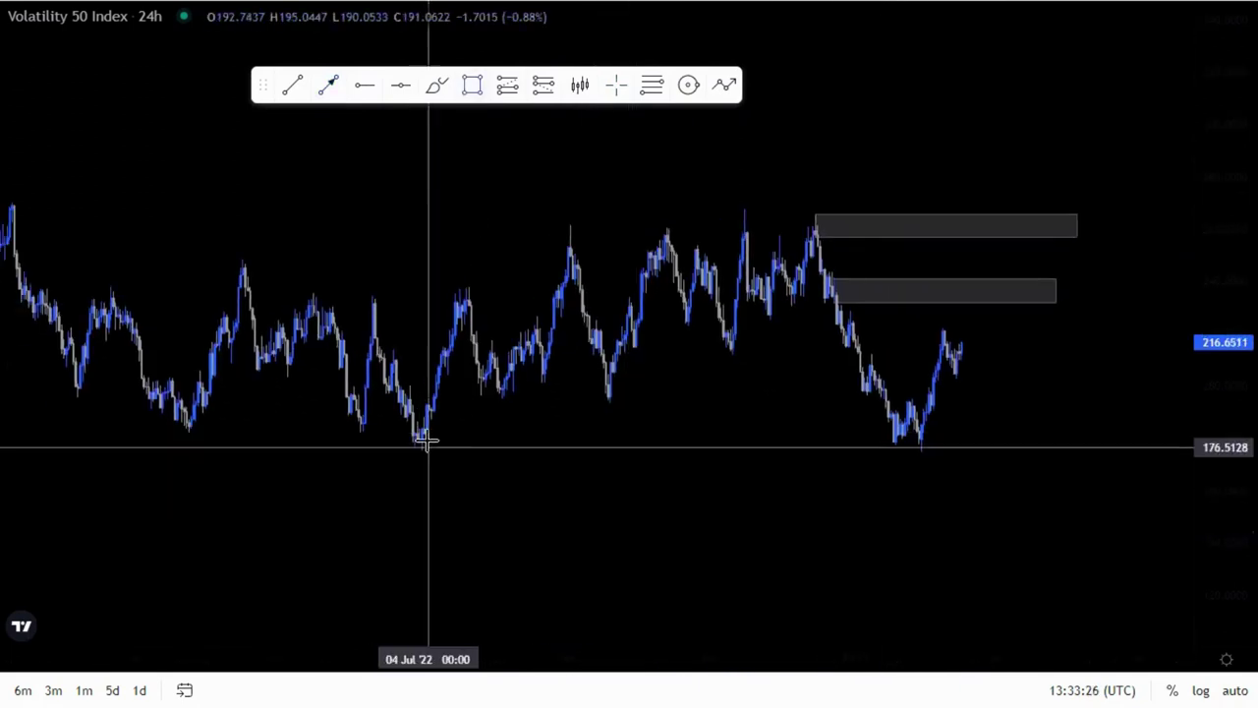
mouse_move(421, 435)
mouse_down()
mouse_move(598, 469)
mouse_move(1017, 453)
mouse_up()
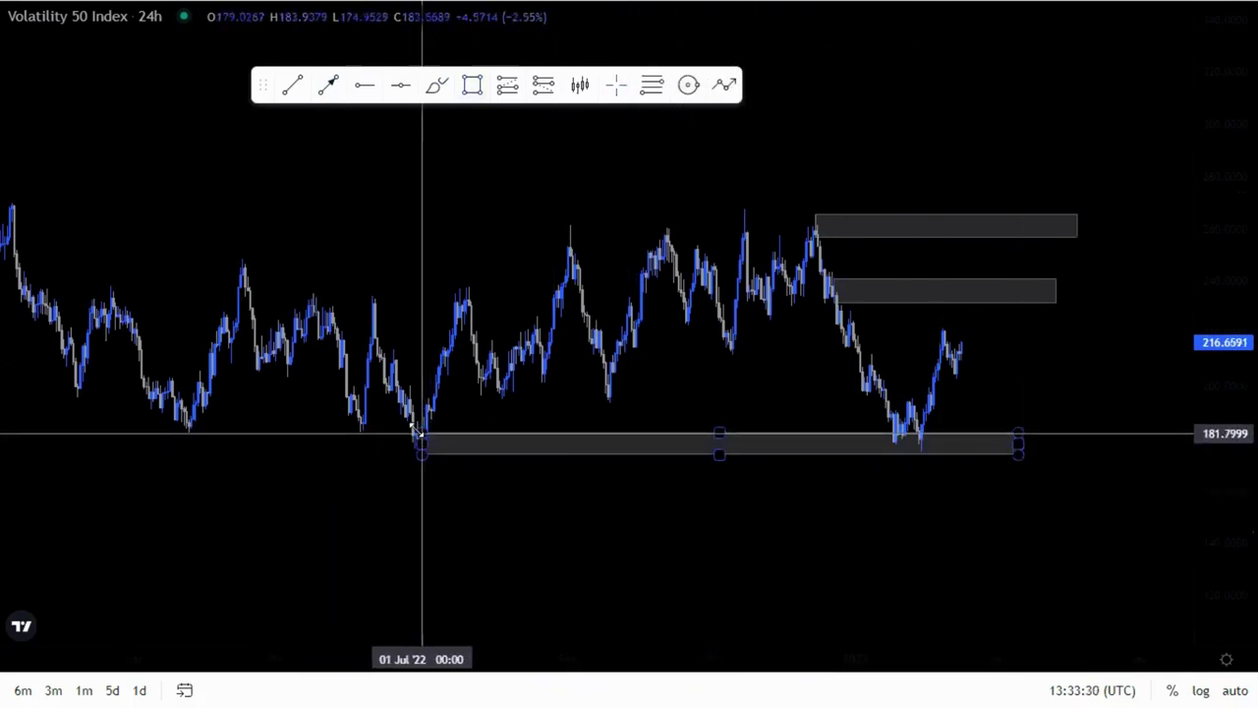
drag(422, 430, 420, 425)
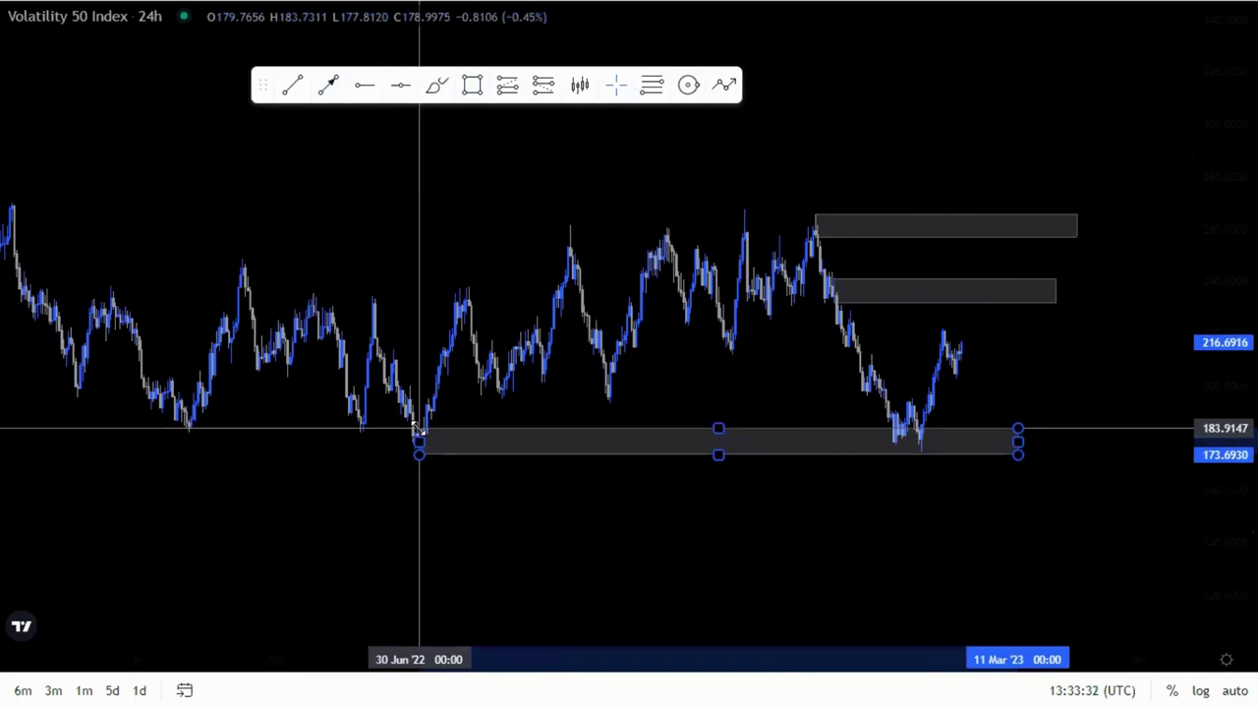
click(618, 523)
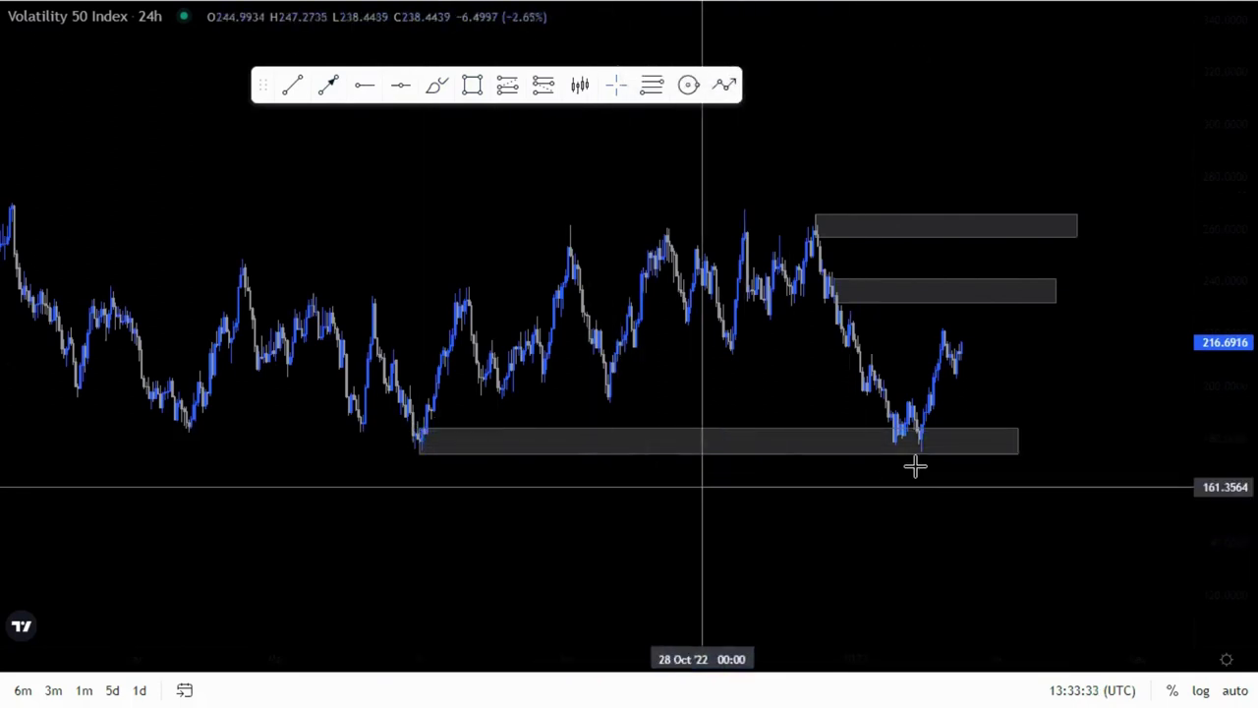
click(328, 85)
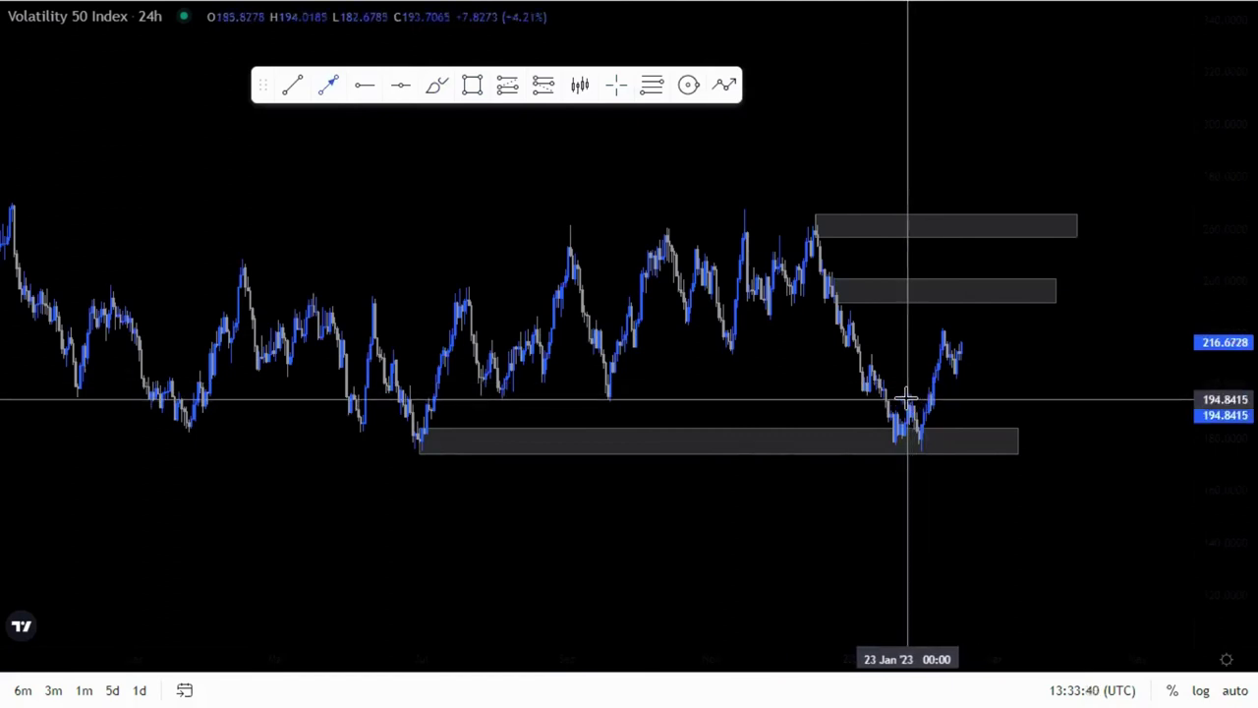
click(927, 403)
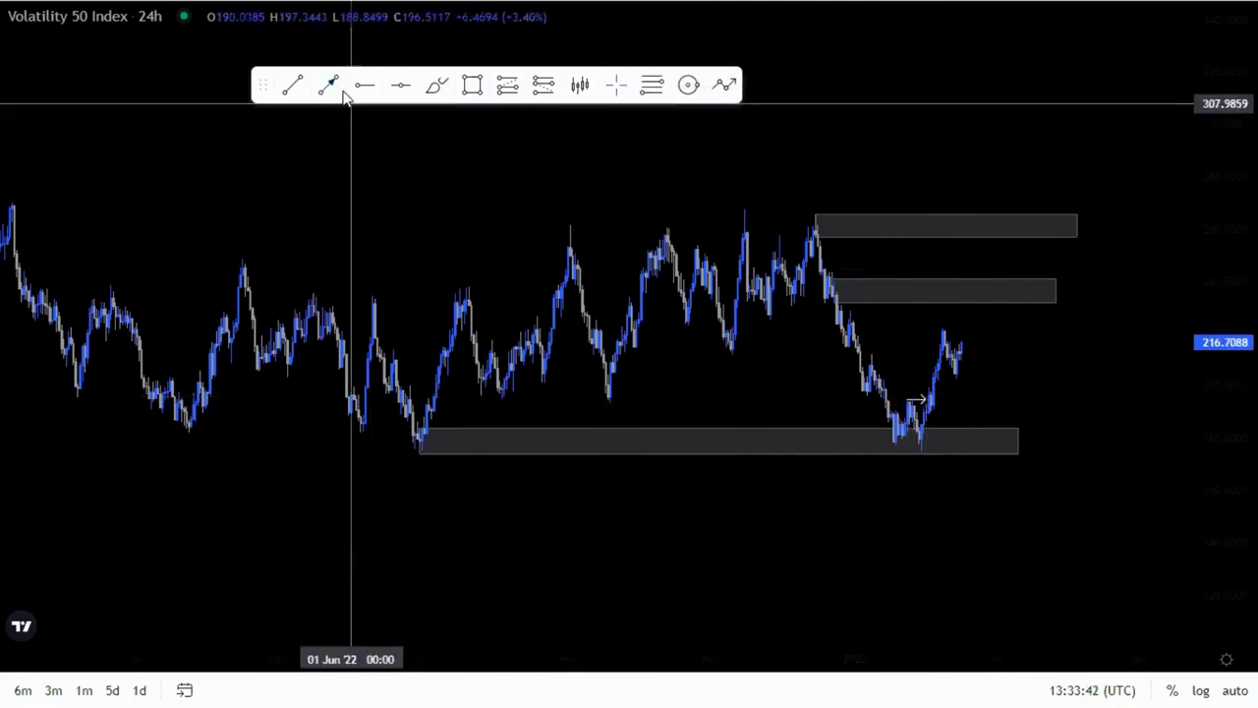
click(873, 354)
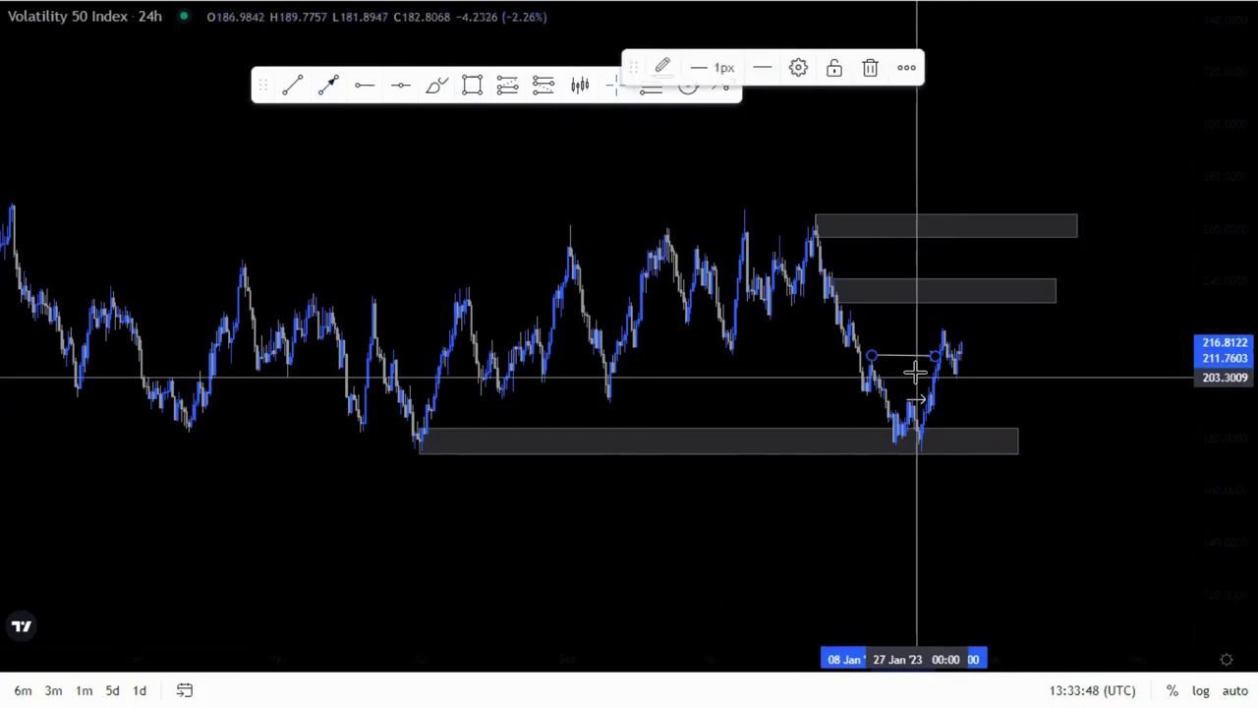
key(Delete)
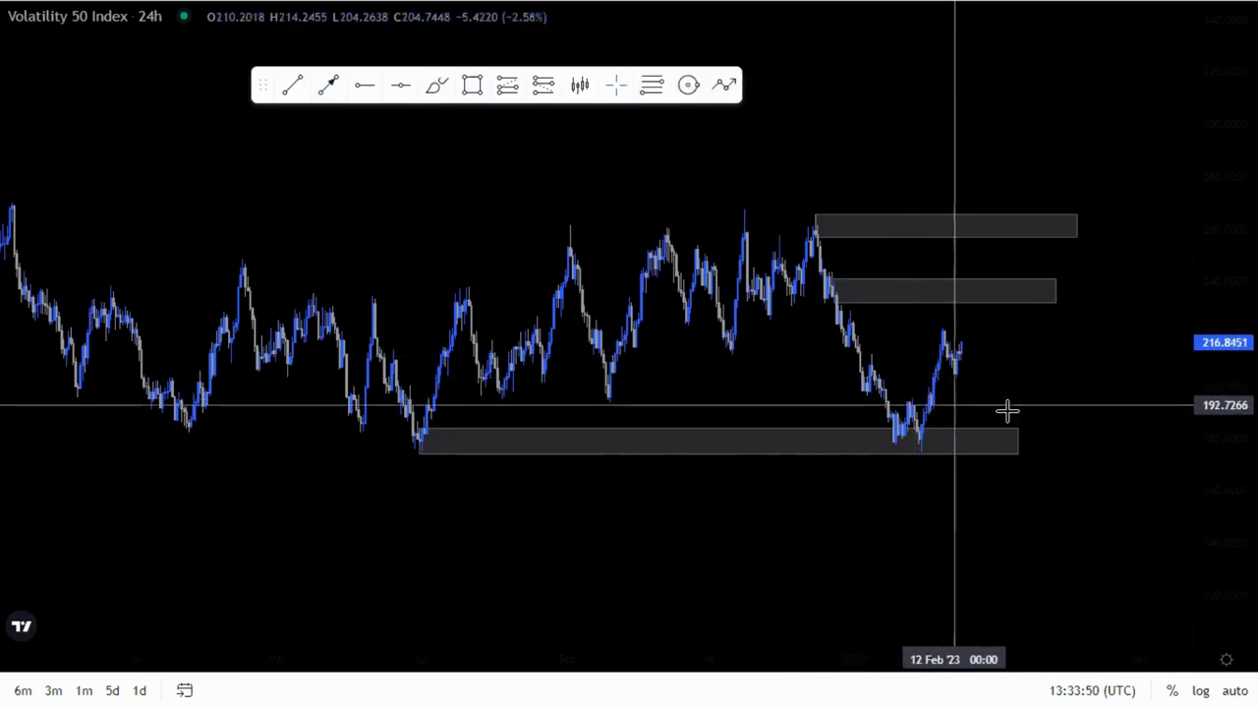
- Switch the chart to the 4-hour timeframe
click(612, 438)
click(258, 125)
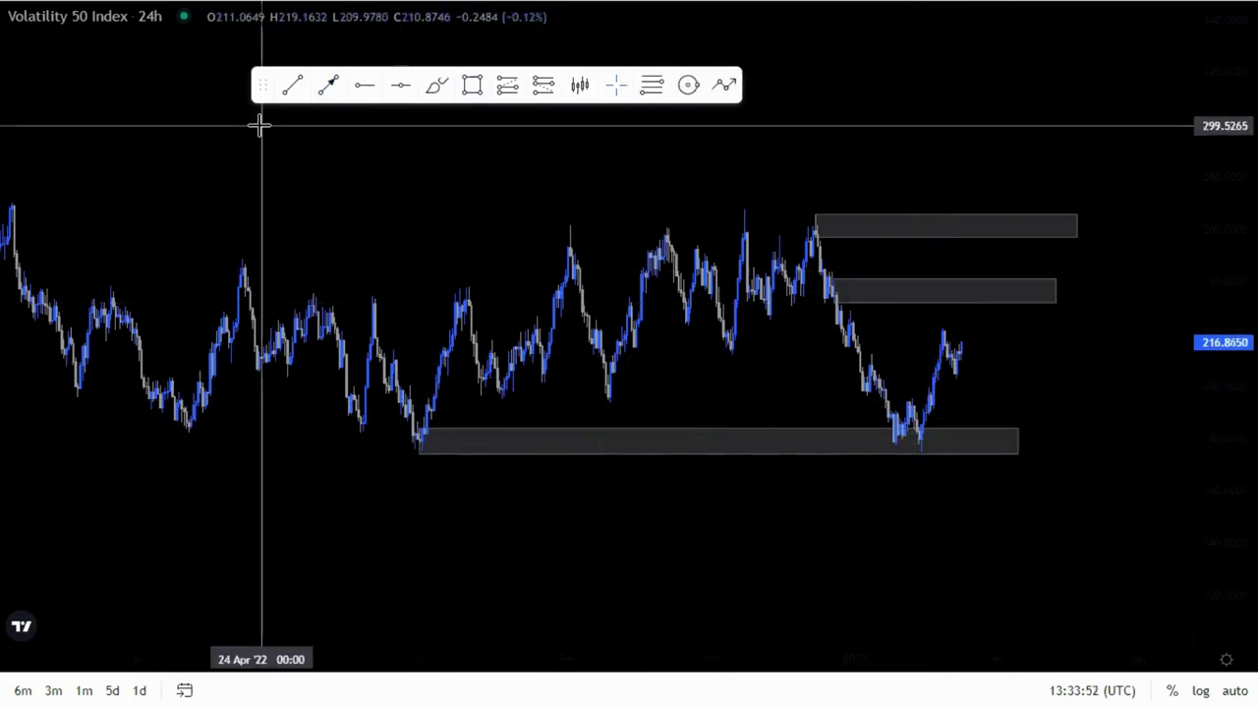
text(4H)
key(Return)
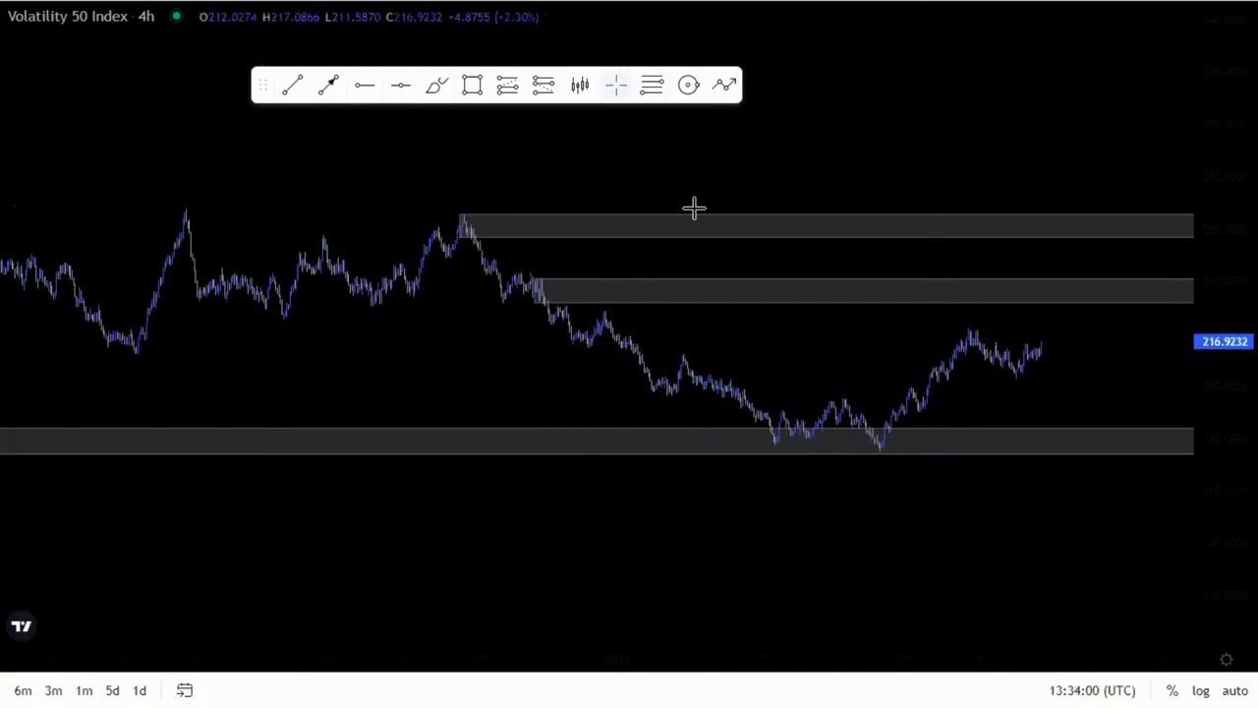
- Narrow the lowest zone by pulling its upper starting corner down to the low at the start of July 2022
drag(1225, 516, 1225, 382)
drag(490, 384, 1038, 397)
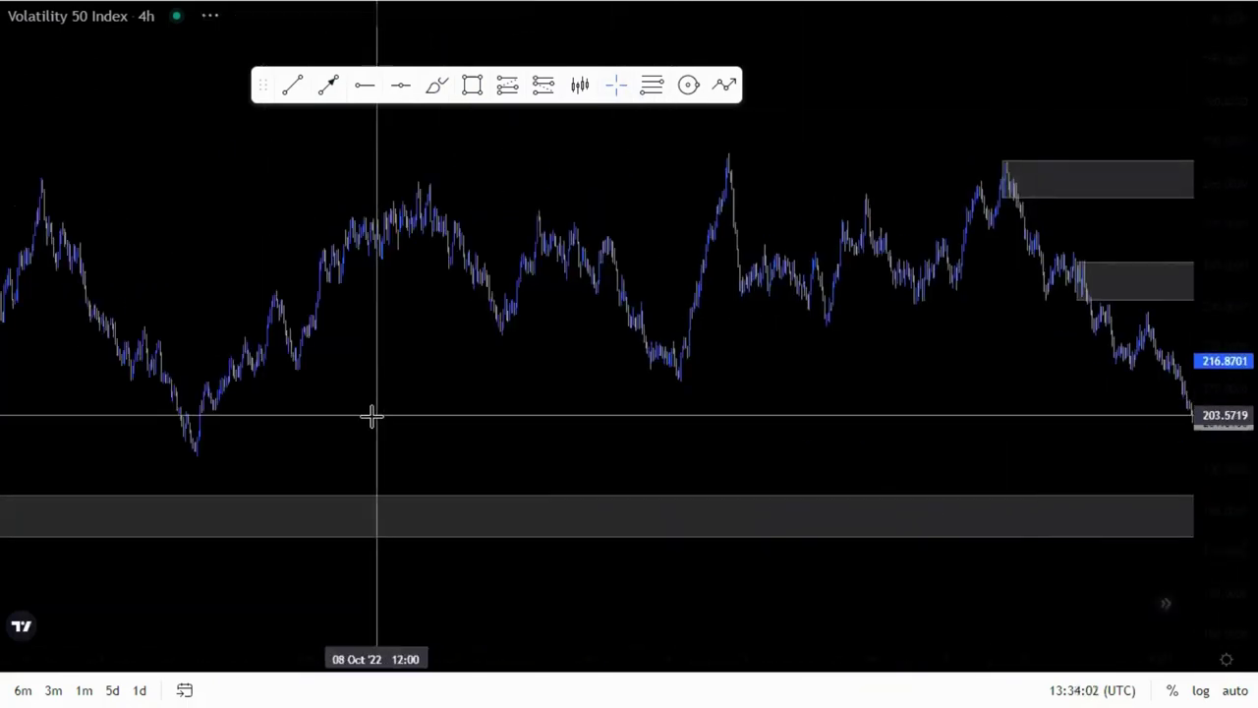
drag(397, 420, 1060, 424)
drag(217, 440, 604, 385)
scroll(323, 463, up, 2)
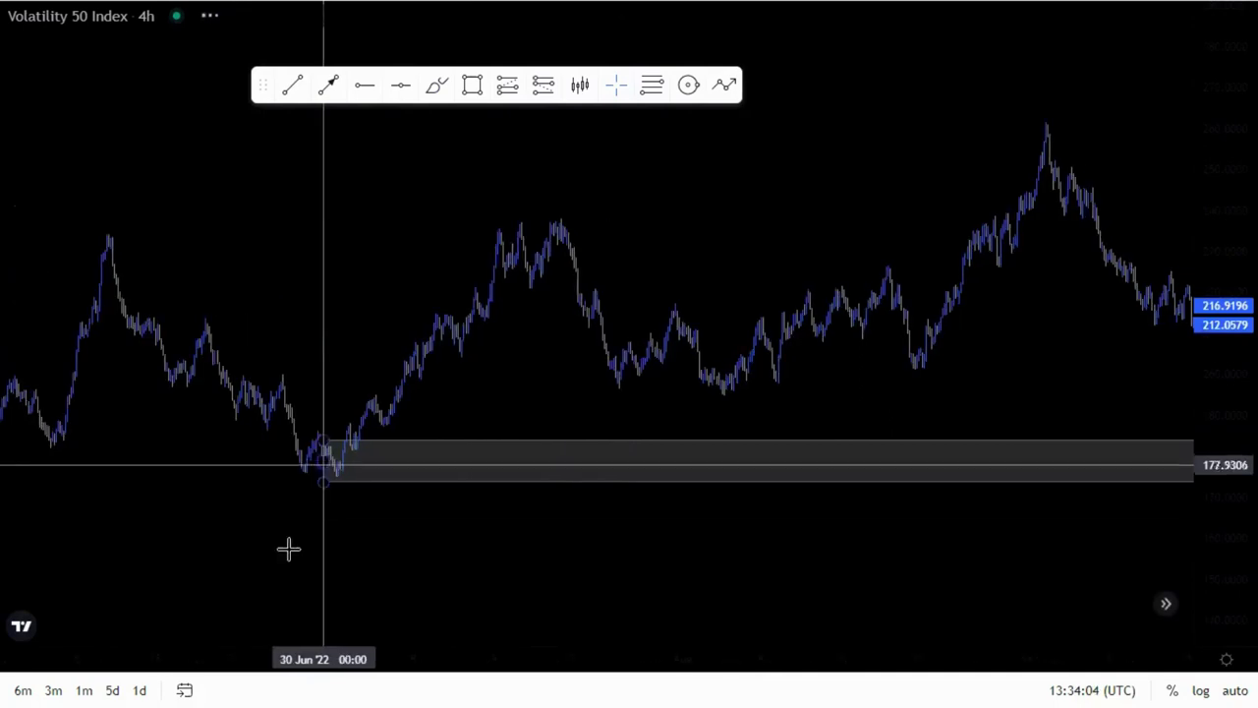
drag(293, 548, 618, 509)
scroll(466, 502, up, 4)
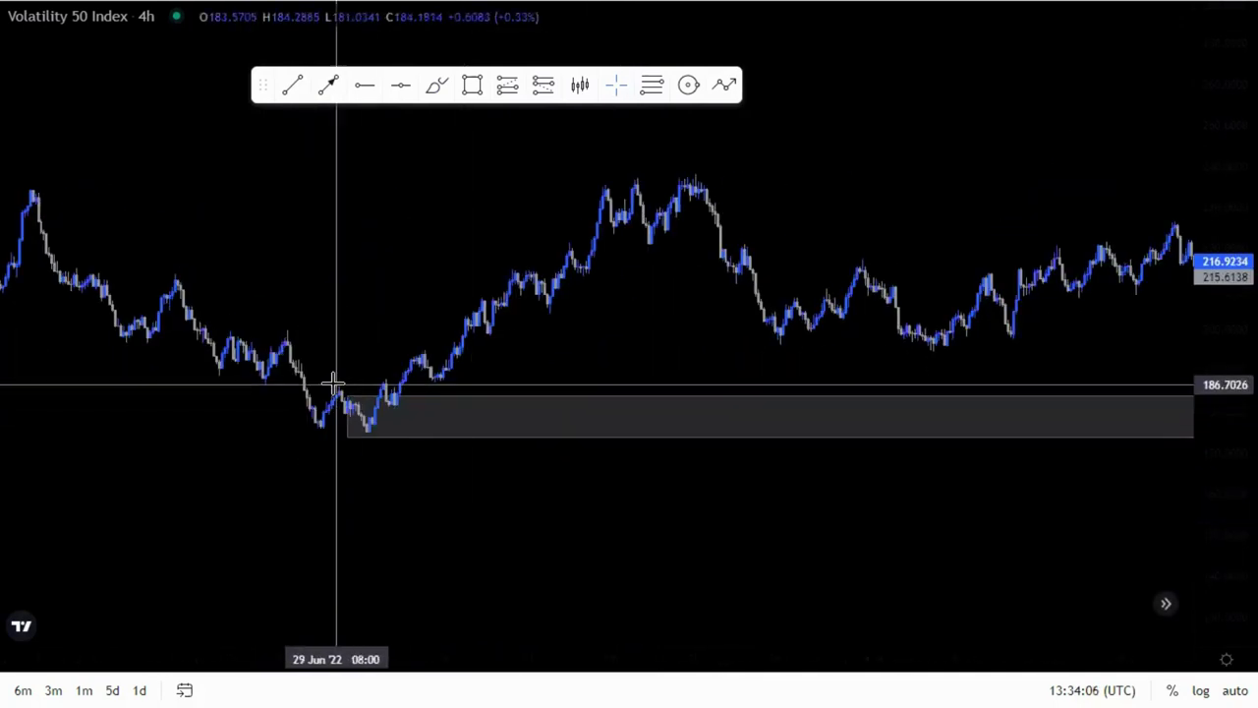
drag(346, 398, 369, 433)
click(458, 472)
- Draw a horizontal arrow from the 25 Jan '23 swing high to 31 Jan '23 at about 195
drag(452, 472, 164, 454)
drag(776, 478, 447, 493)
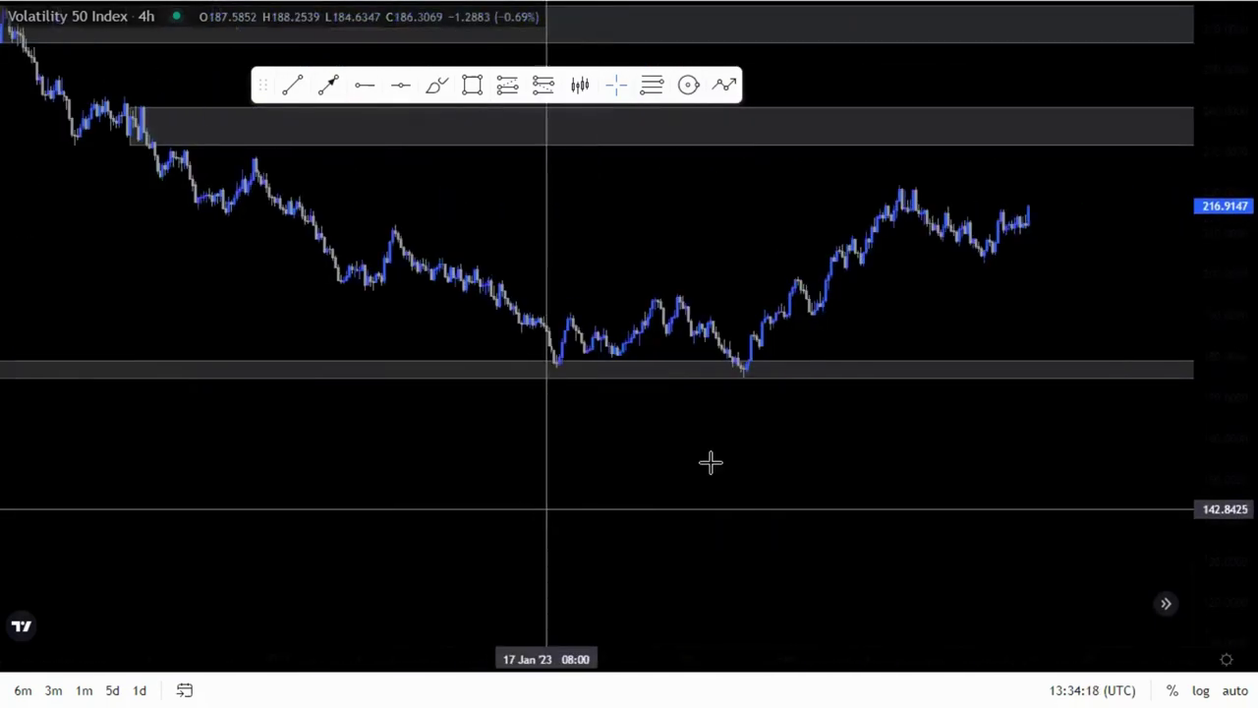
drag(1226, 490, 1225, 380)
drag(943, 337, 954, 417)
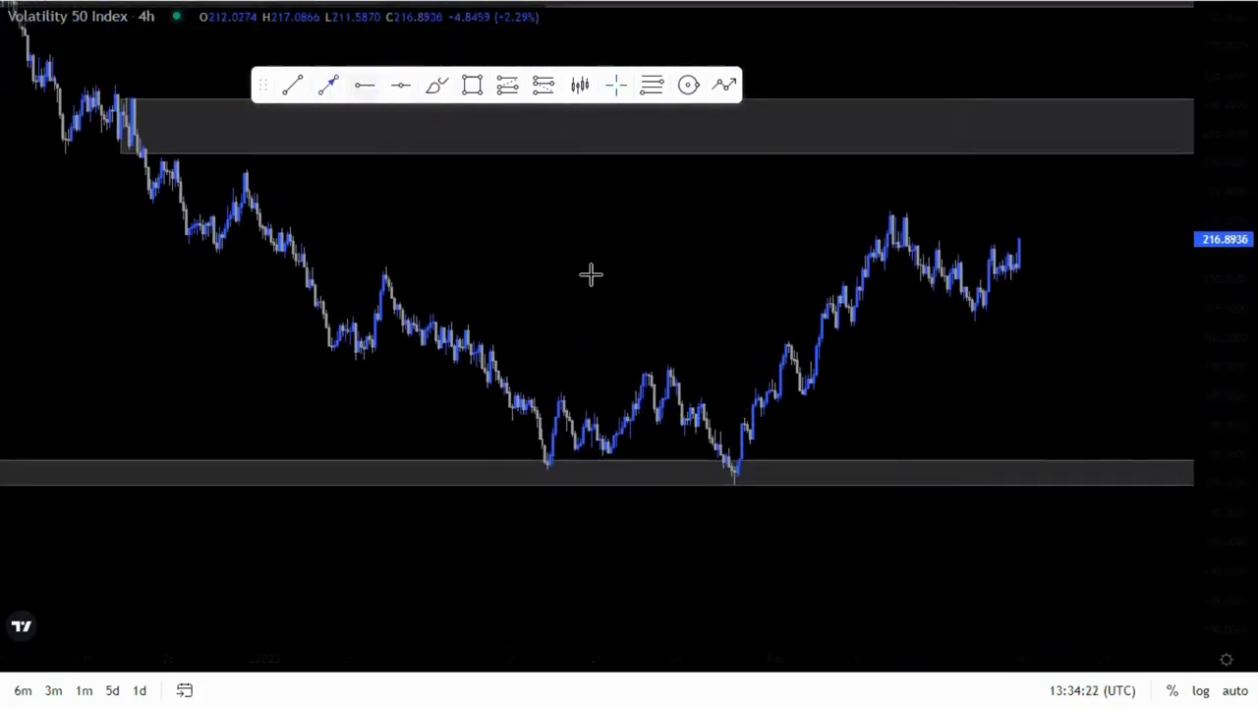
click(668, 368)
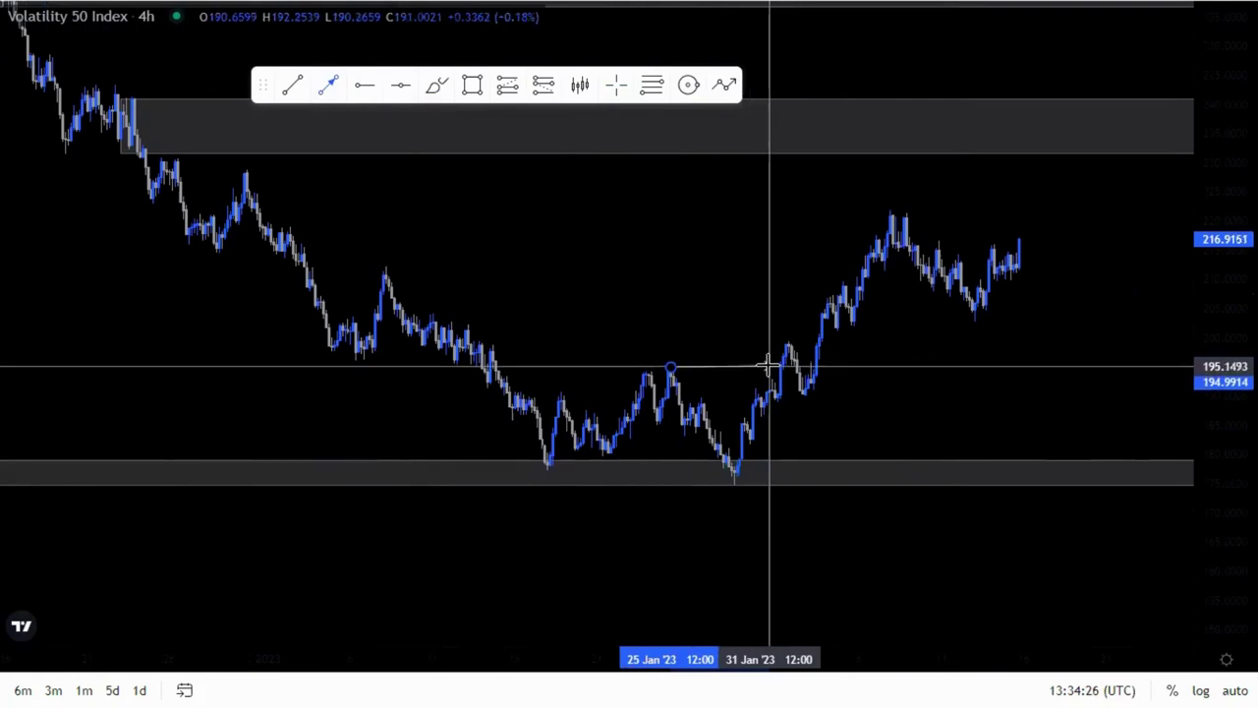
click(769, 367)
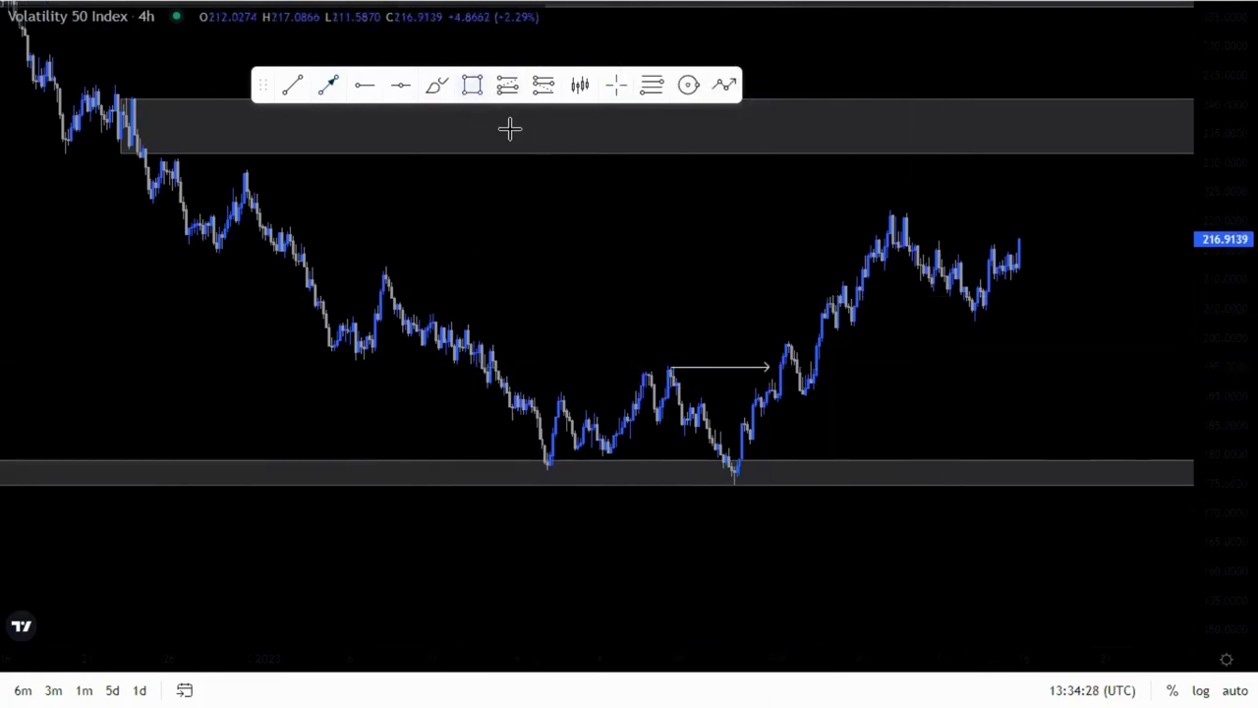
- Draw a small rectangle zone from 1 Feb to 5 Feb '23, spanning about 190.7 to 188.0
click(777, 392)
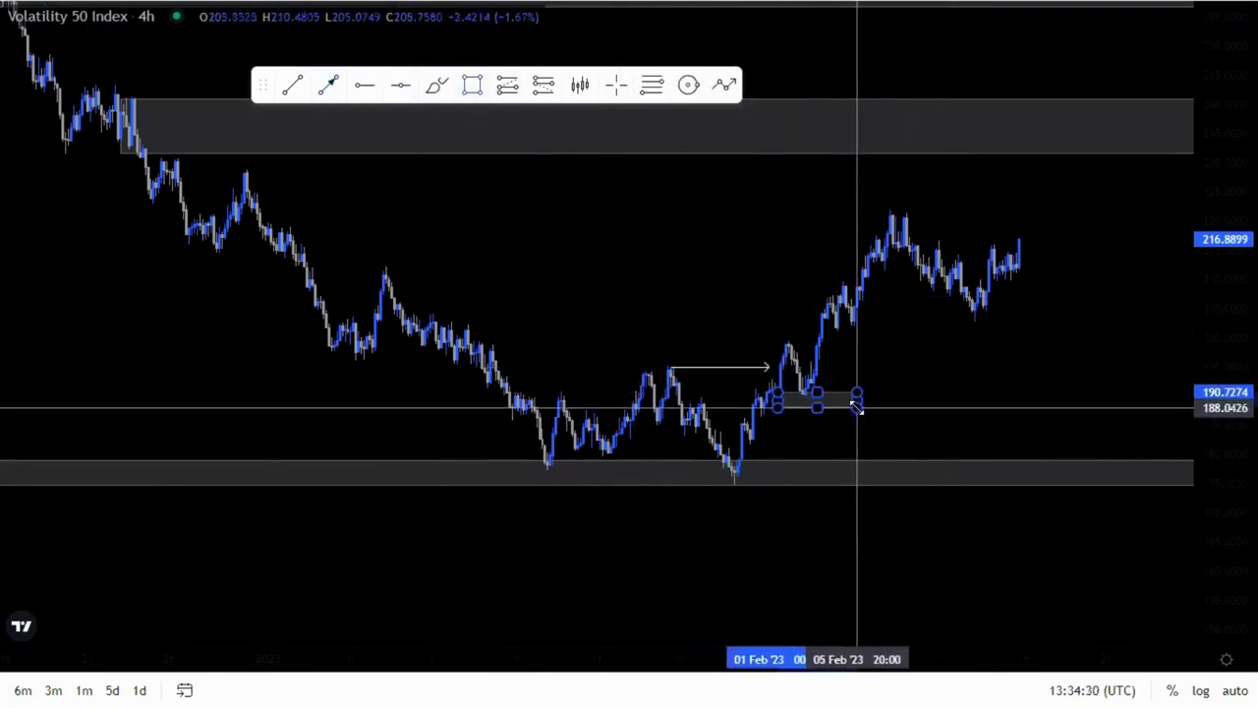
click(856, 407)
click(817, 383)
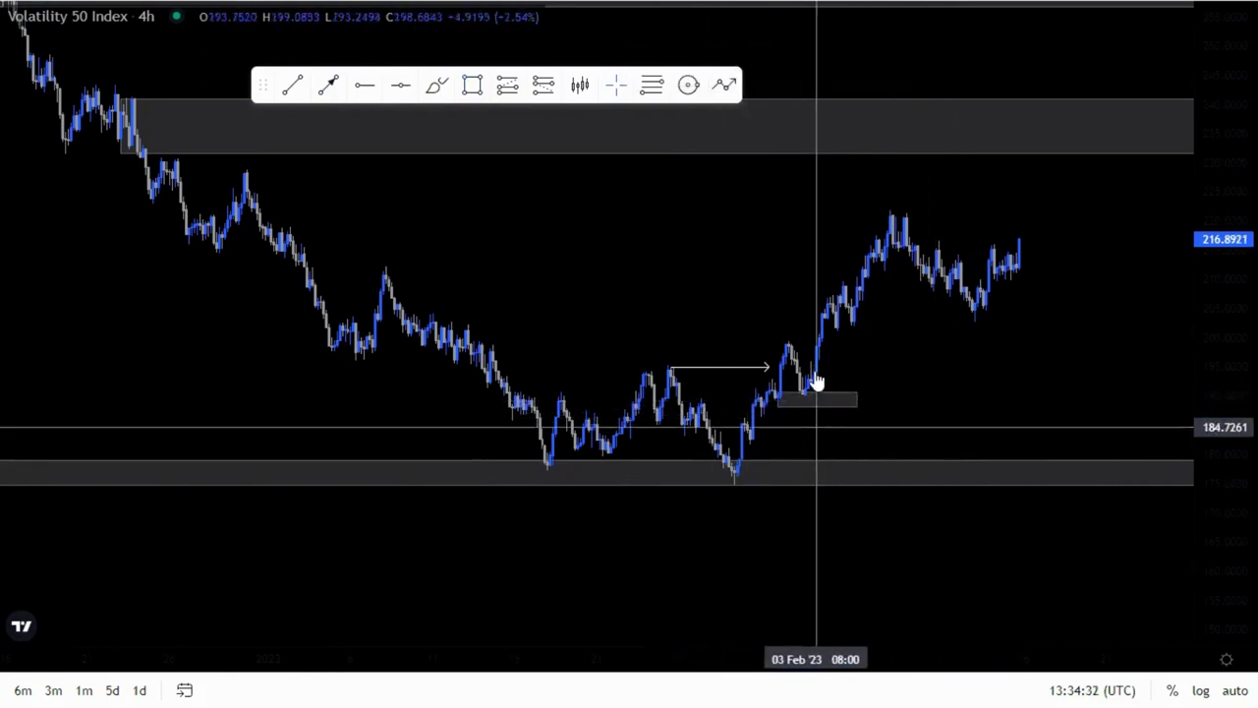
- Narrow the late-December 2022 zone by raising its lower edge and moving its start slightly later
mouse_move(921, 404)
mouse_down()
mouse_move(919, 429)
mouse_move(853, 429)
mouse_move(904, 419)
mouse_up()
click(903, 421)
drag(343, 242, 507, 305)
drag(280, 237, 296, 219)
drag(509, 262, 511, 268)
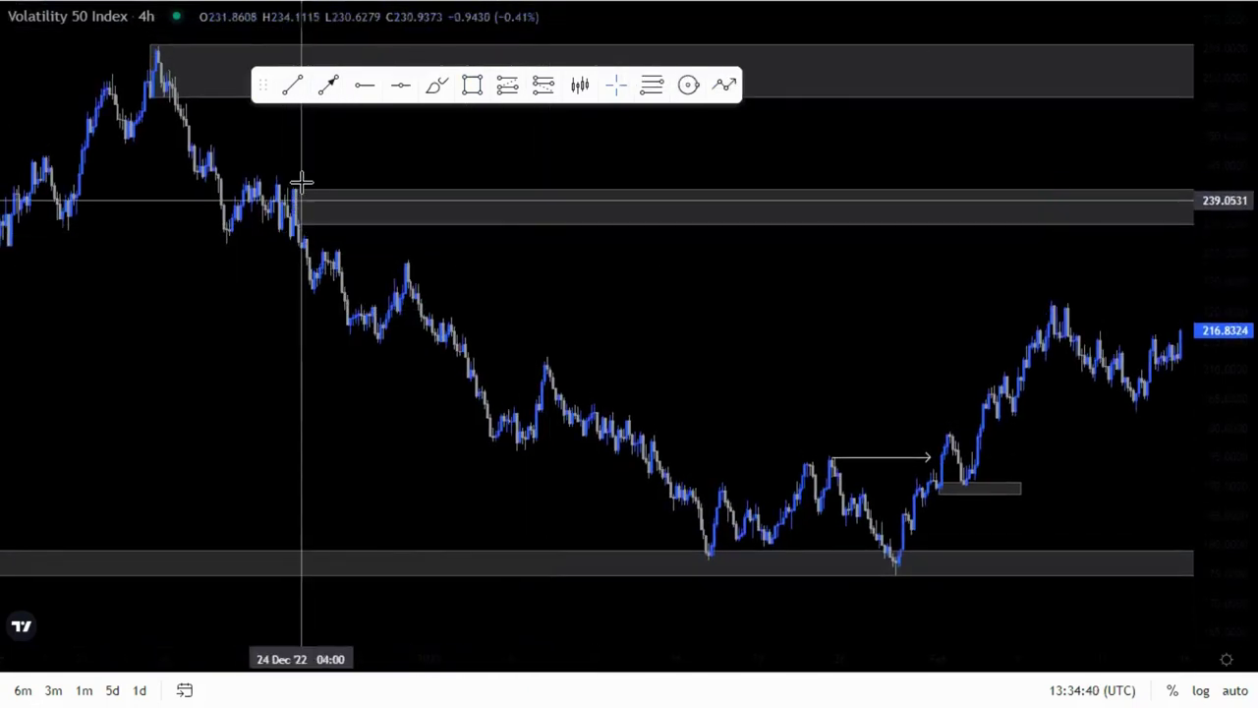
- Narrow the highest zone by raising its lower edge to about 262.4 and starting it at 15 Dec '22 12:00
drag(594, 264, 329, 280)
scroll(682, 368, left, 5)
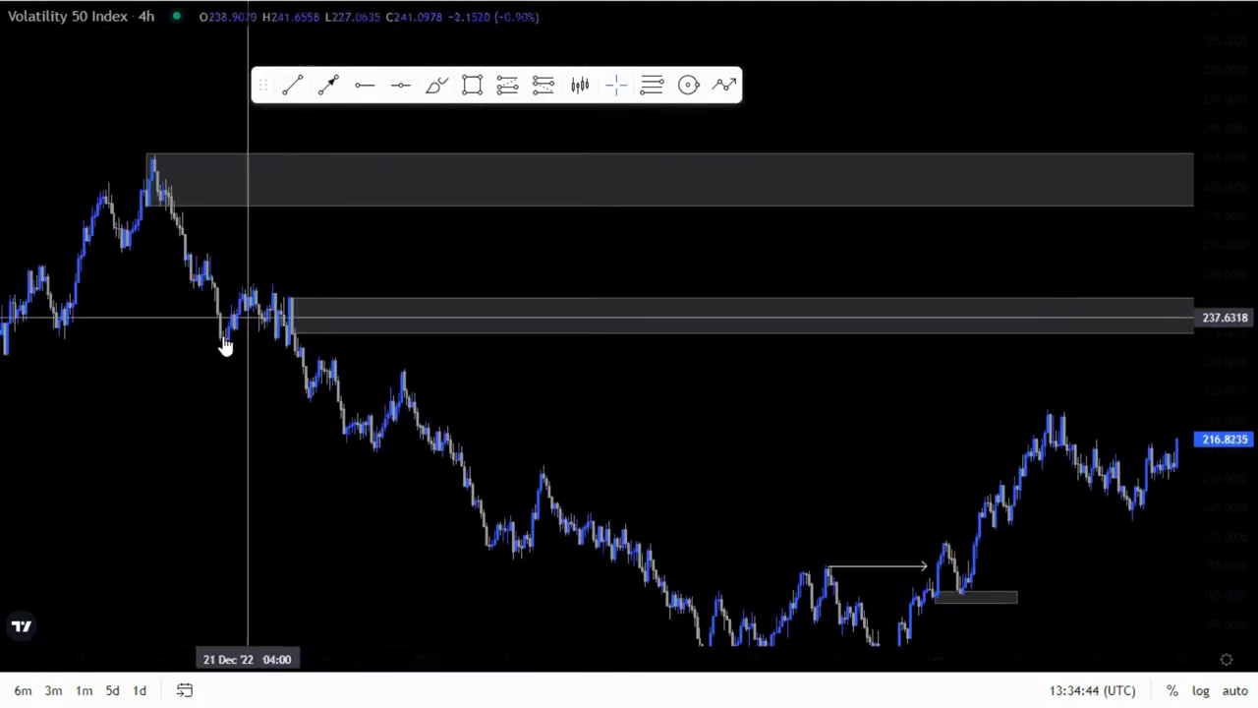
drag(74, 249, 85, 272)
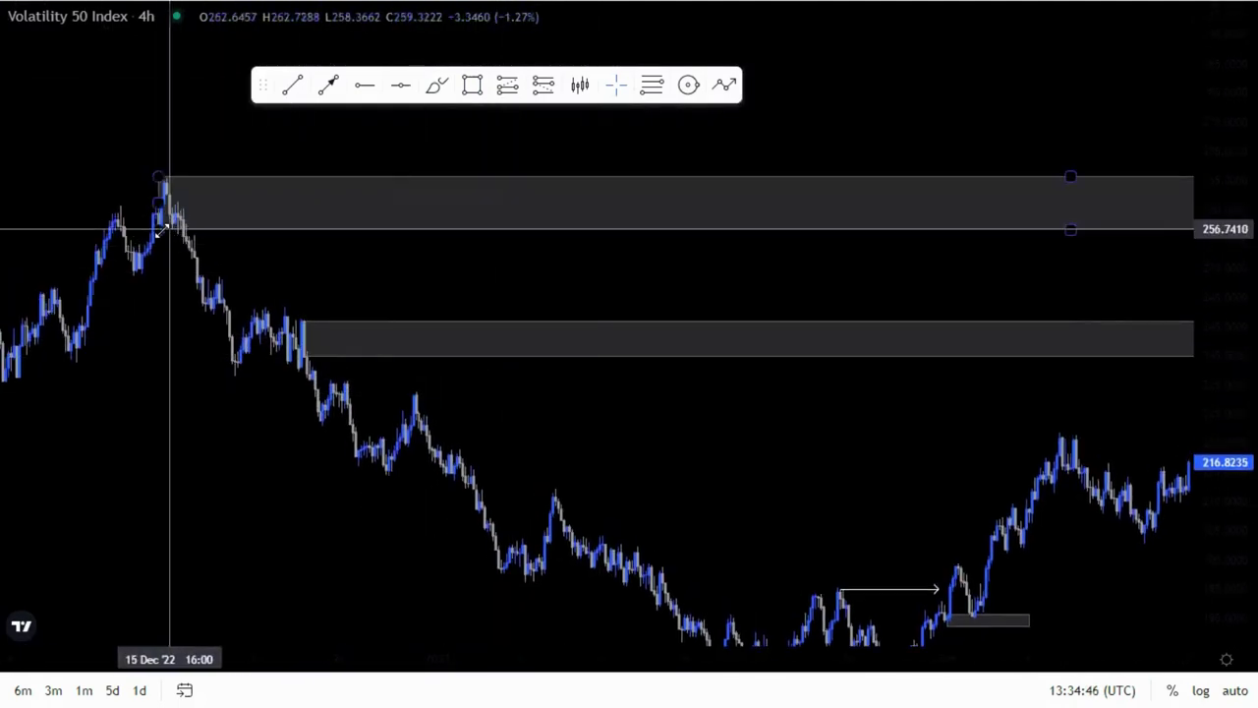
drag(155, 231, 169, 195)
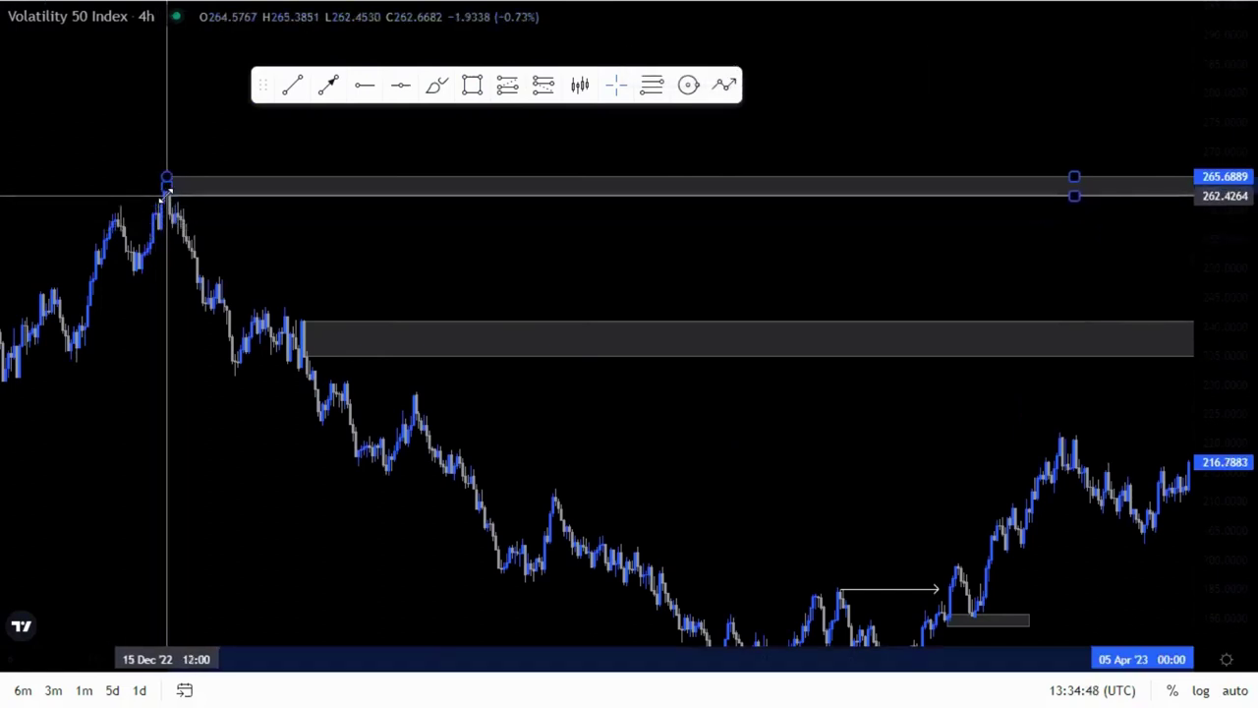
- Draw short left-pointing arrows just below the starts of the late-December 2022 zone and the highest zone
drag(429, 270, 227, 216)
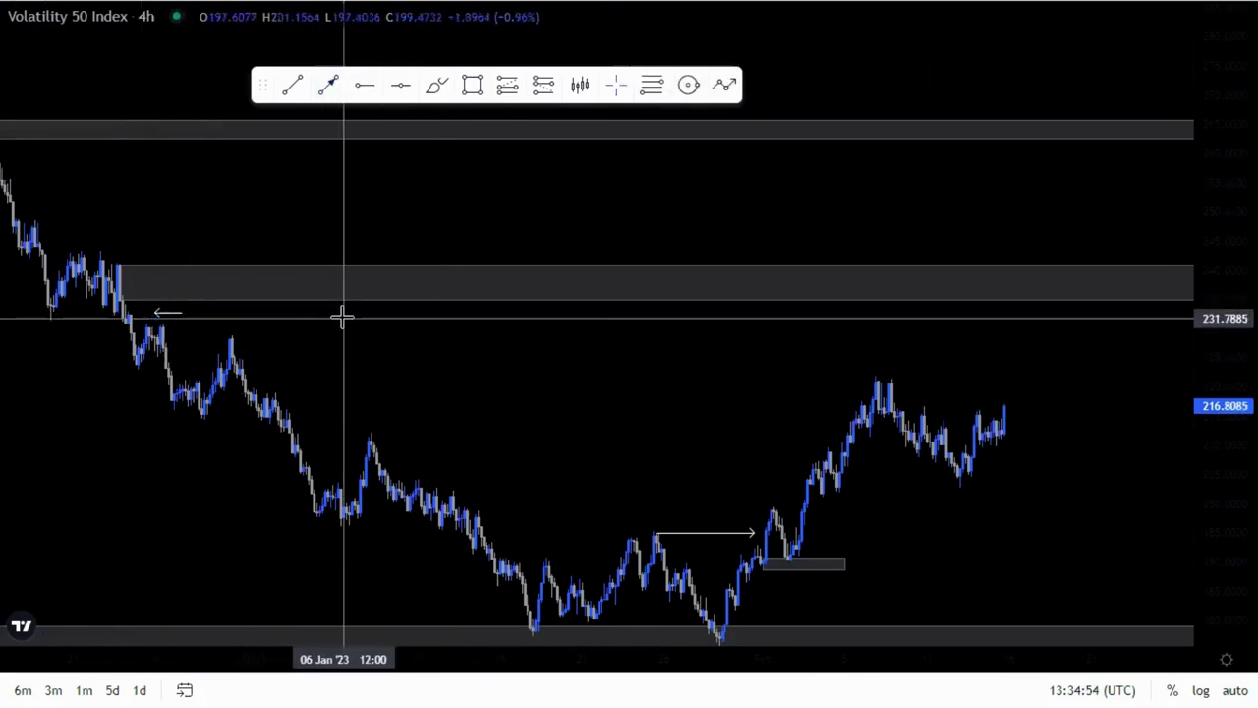
drag(343, 317, 551, 360)
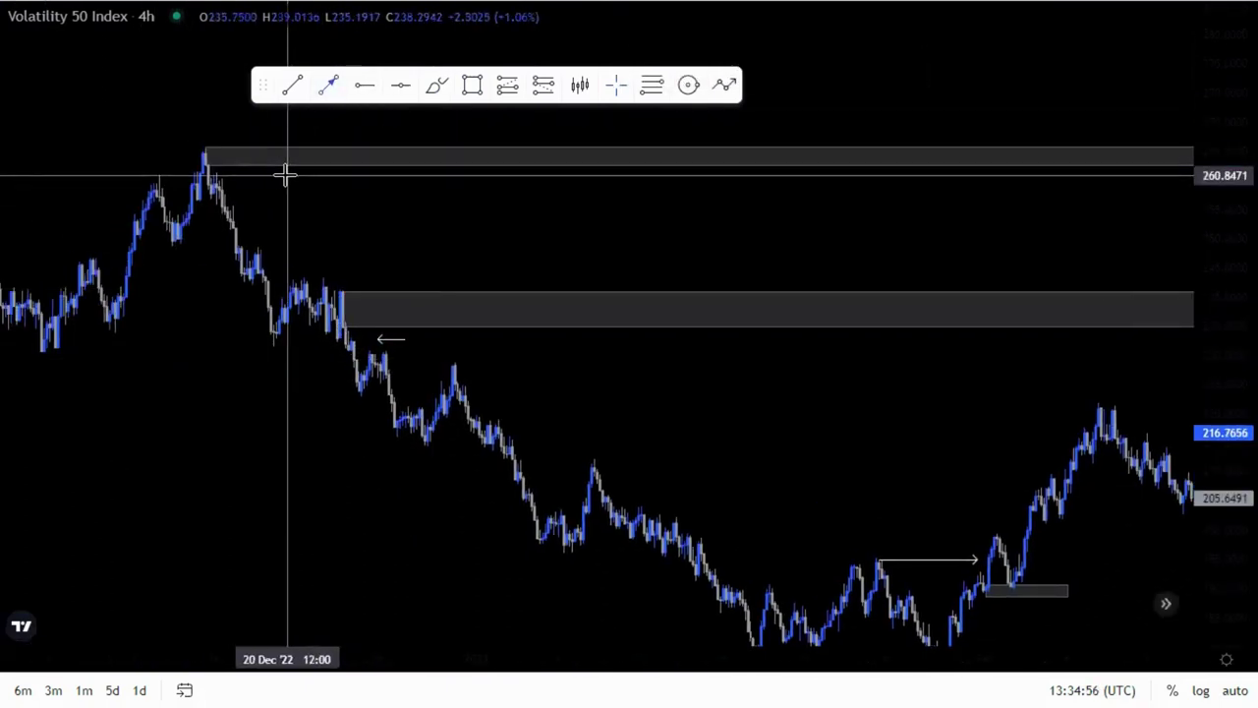
click(240, 174)
drag(286, 176, 279, 174)
click(584, 245)
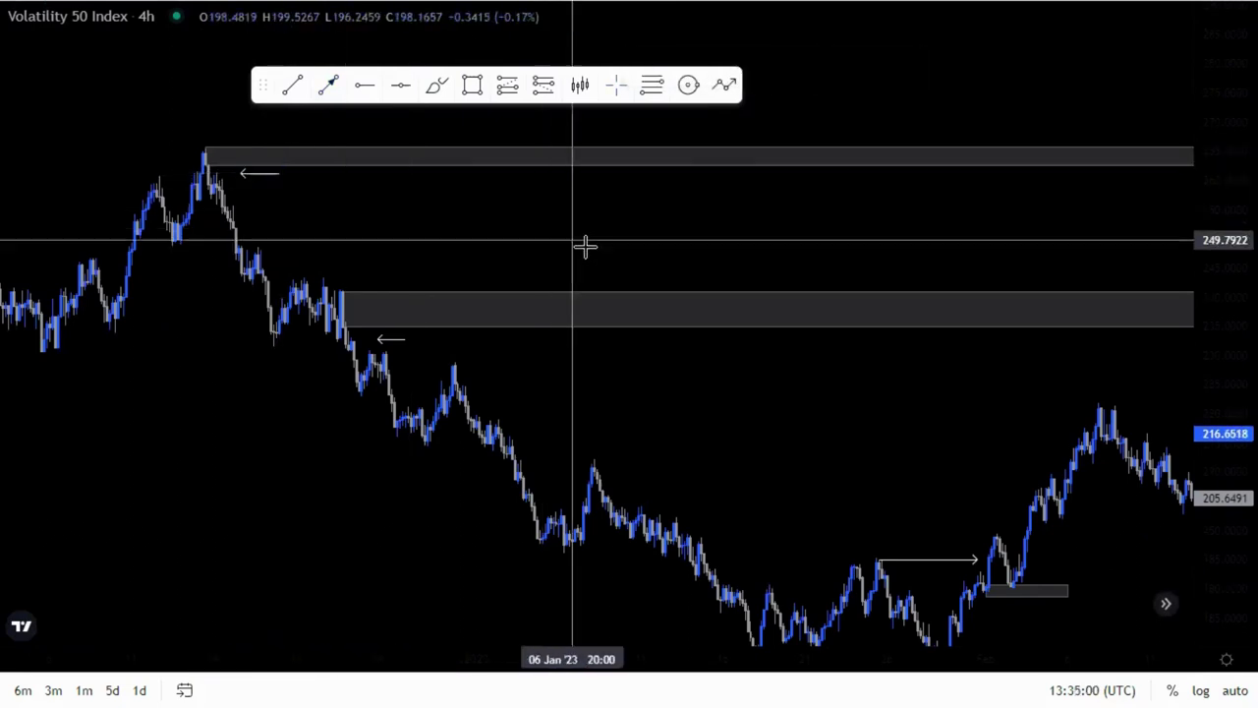
drag(584, 247, 266, 250)
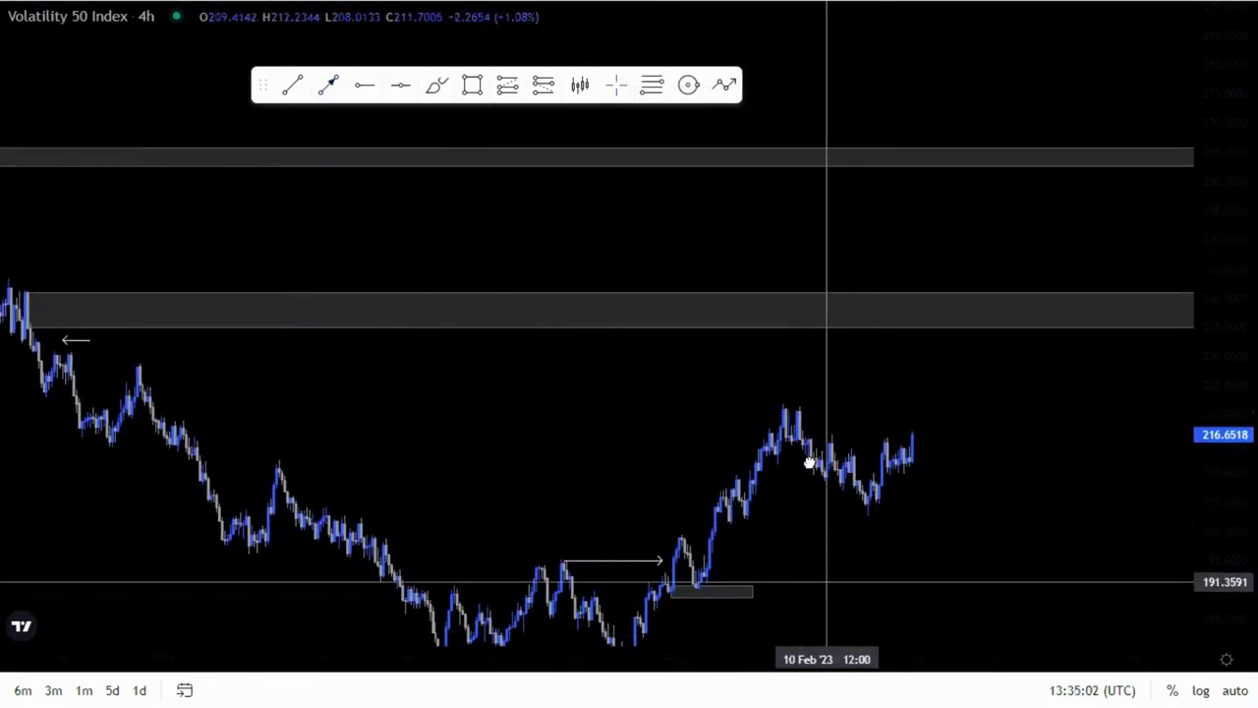
- Draw a right-pointing arrow from the 8 Feb '23 high at about 221.5 past the current price
drag(808, 462, 789, 326)
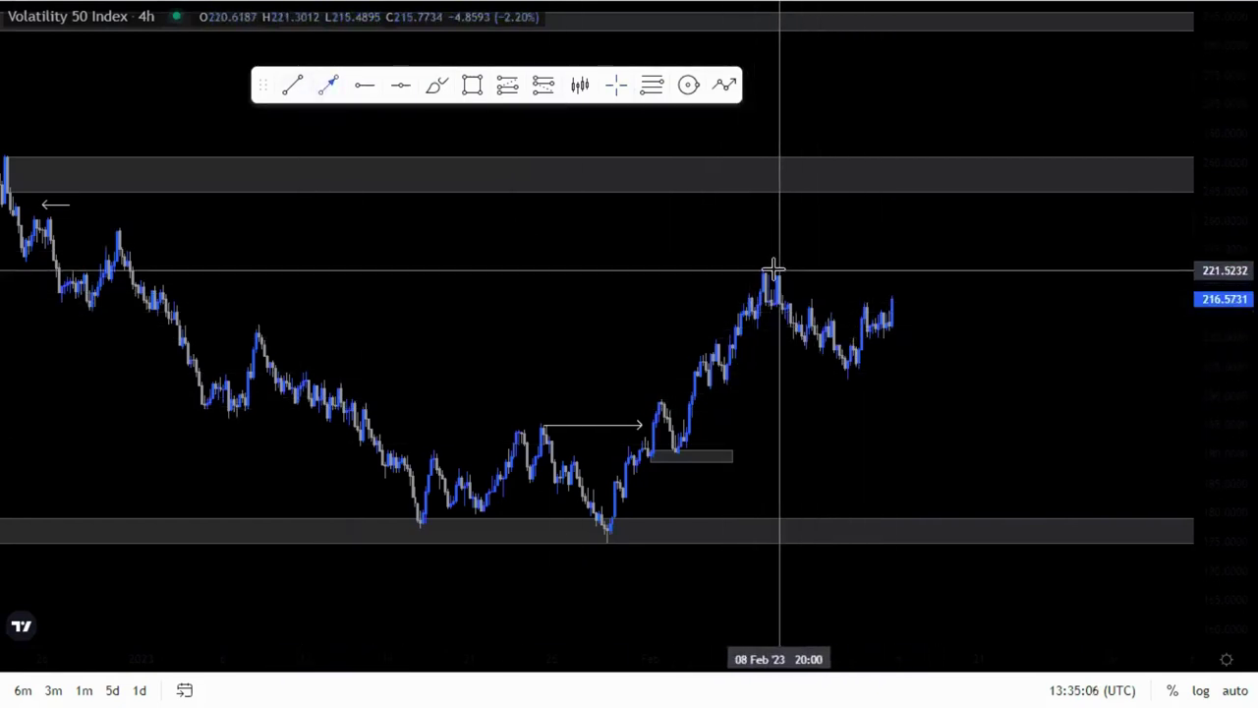
click(904, 268)
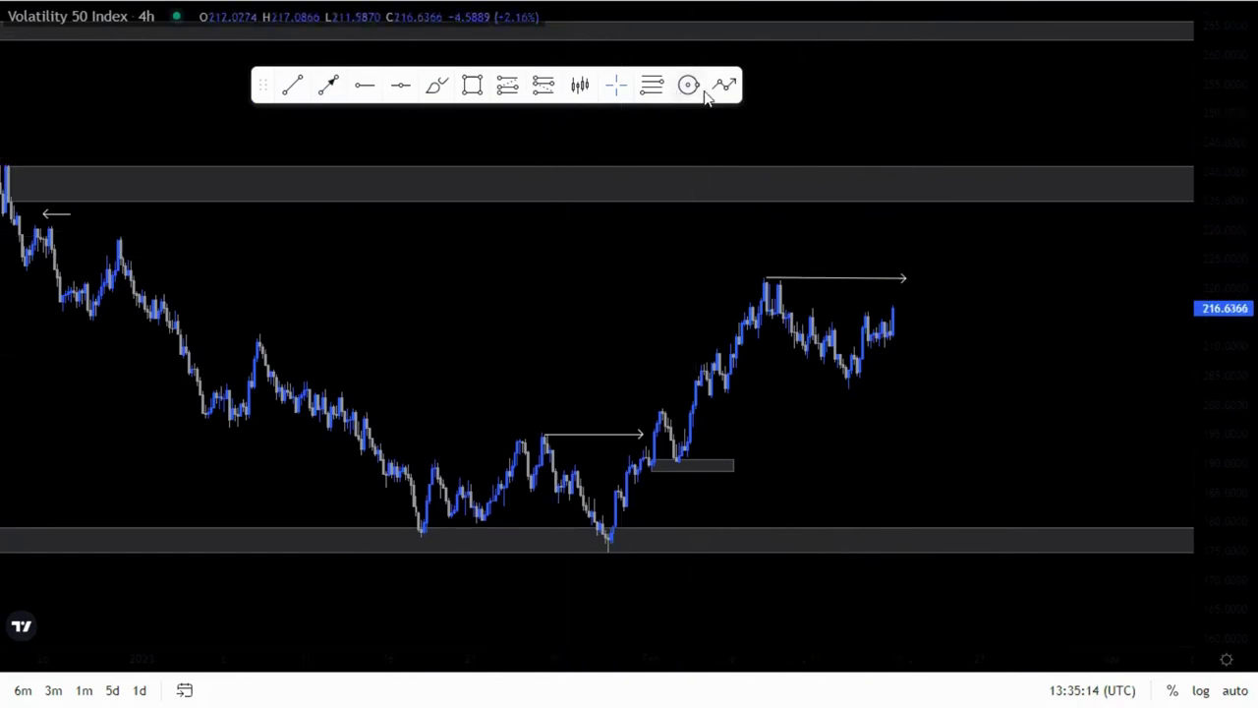
click(899, 323)
click(905, 246)
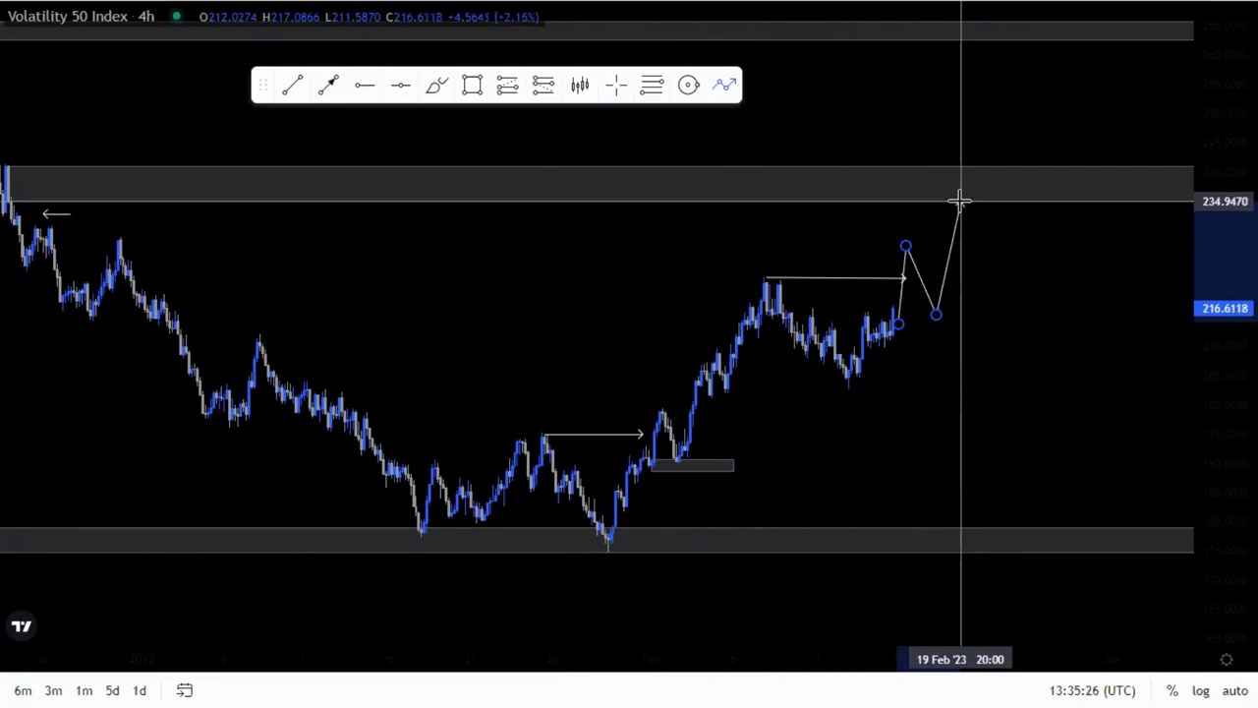
click(1031, 308)
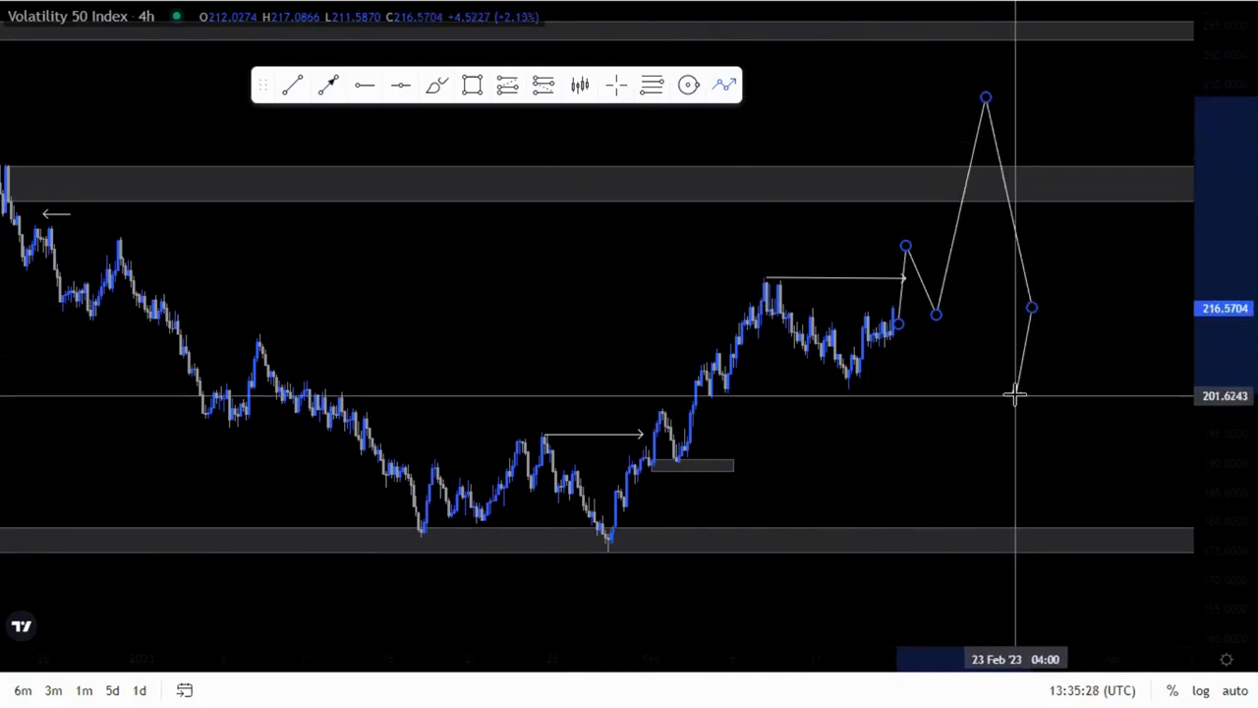
key(Escape)
- Draw a projected price path from above the 8 Feb '23 high, dipping to about 211 and rising to just below the highest zone
click(725, 85)
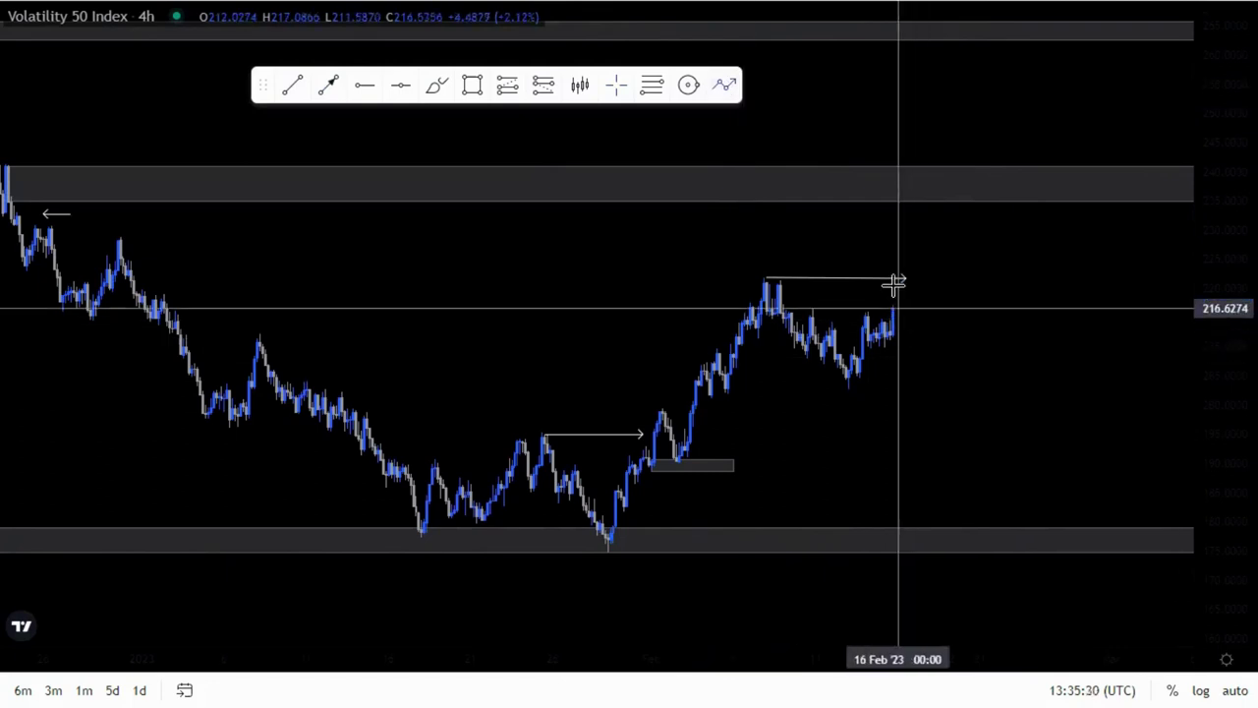
click(897, 267)
click(925, 341)
double_click(963, 127)
drag(1022, 312, 974, 526)
drag(921, 341, 935, 262)
drag(973, 531, 912, 411)
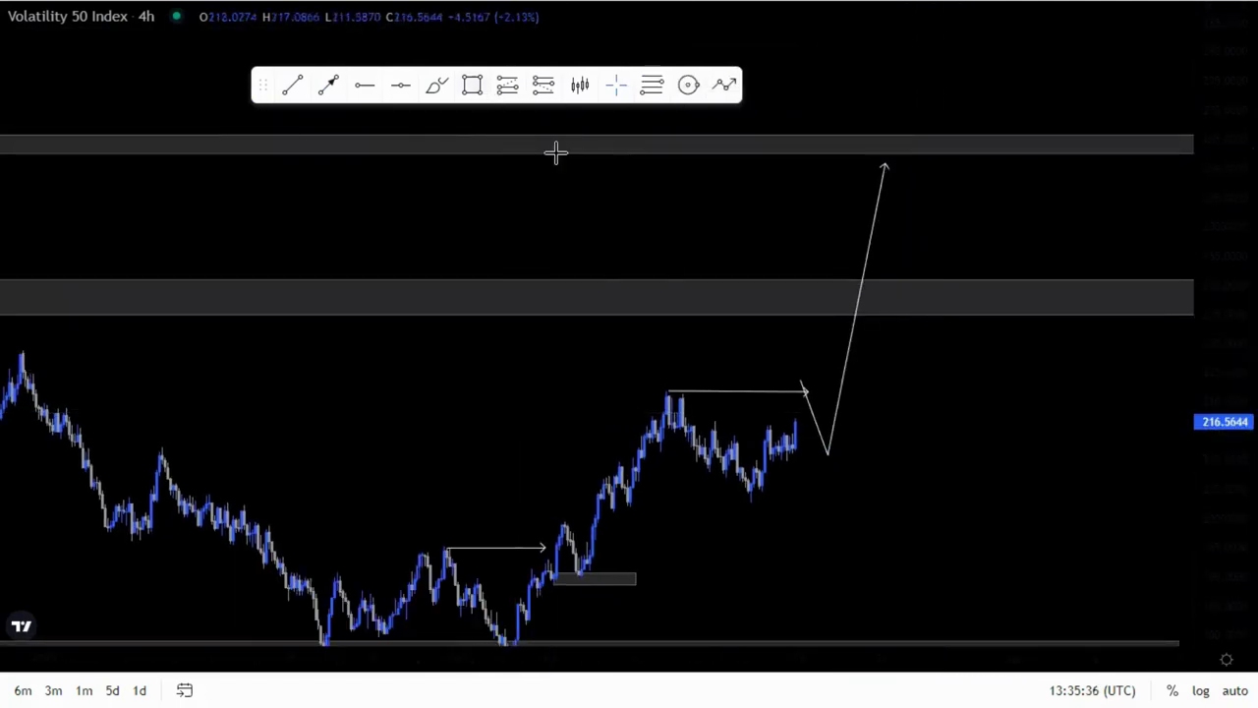
- Draw a rectangle from 15 Feb '23 spanning about 213.9 to 211.6, and delete it together with the projected path and the arrow above it
click(790, 437)
click(882, 452)
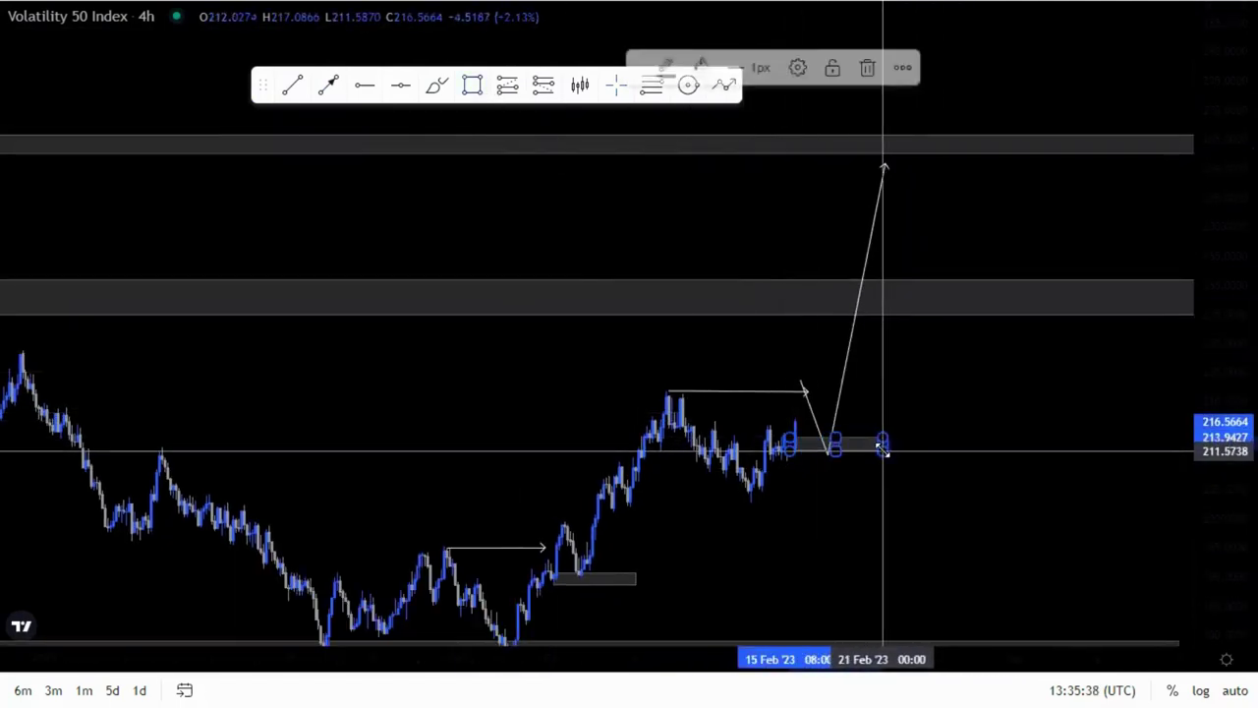
click(851, 363)
key(Delete)
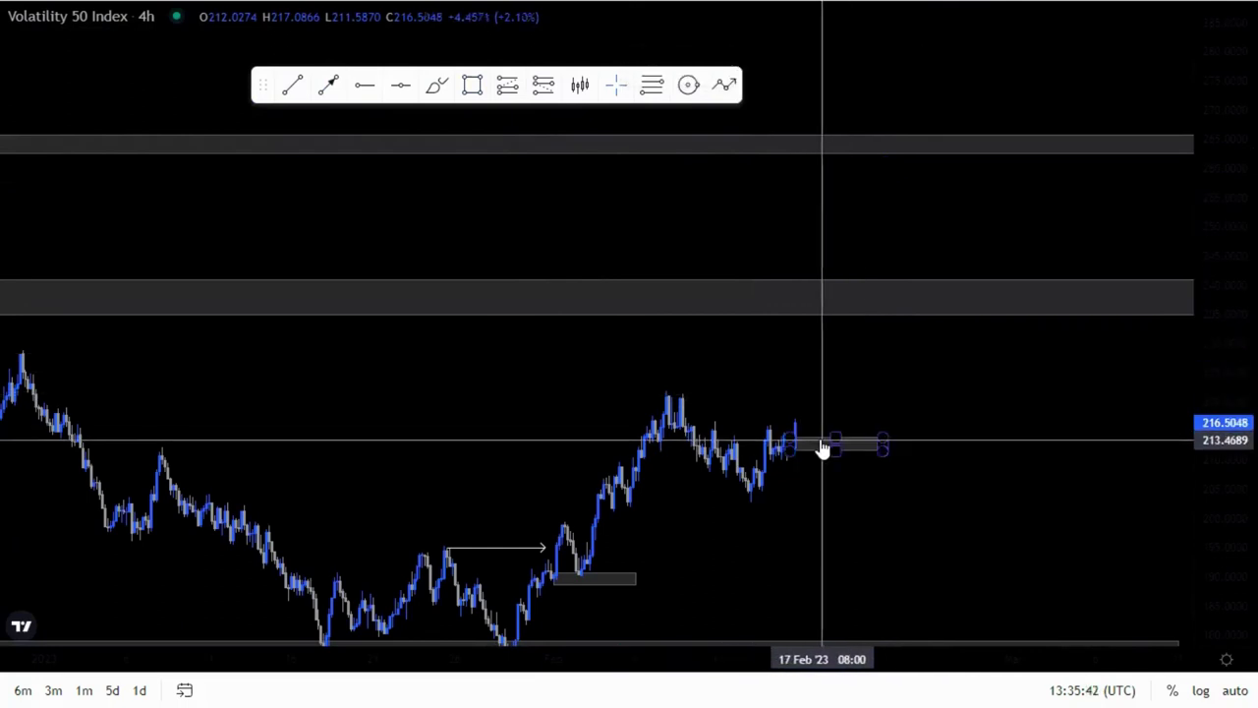
- Switch the chart to the 1-hour interval
text(1H)
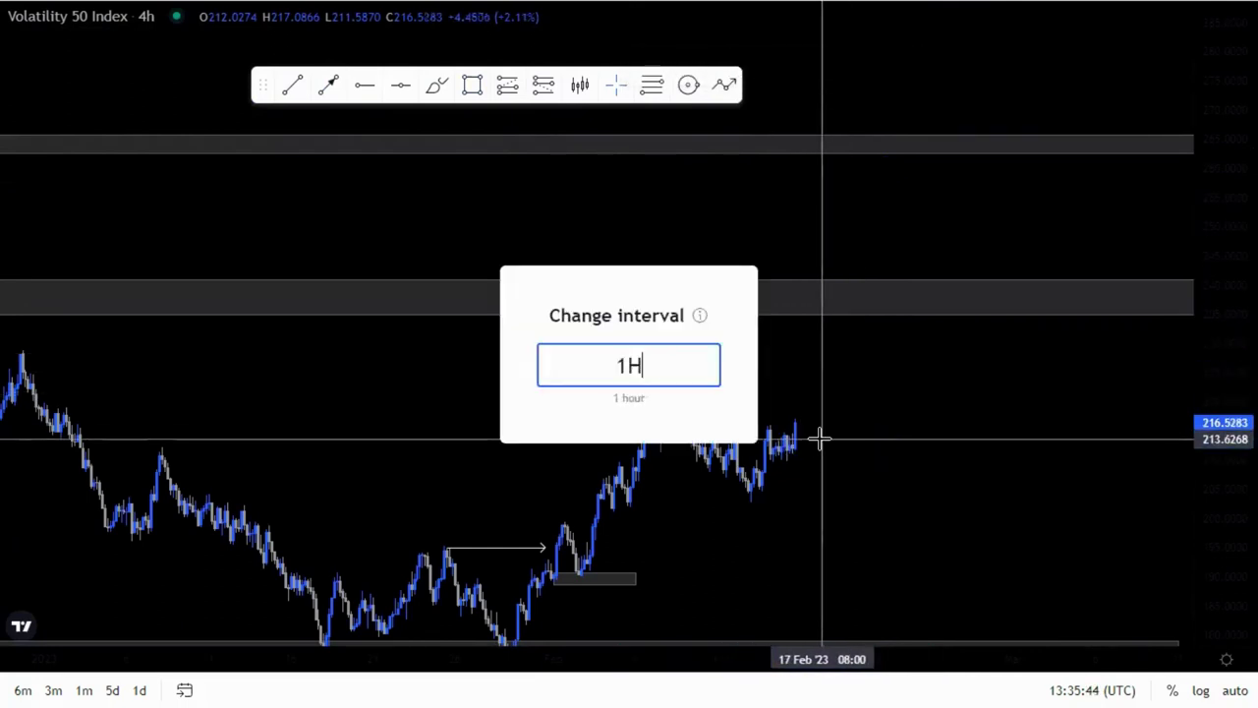
key(Return)
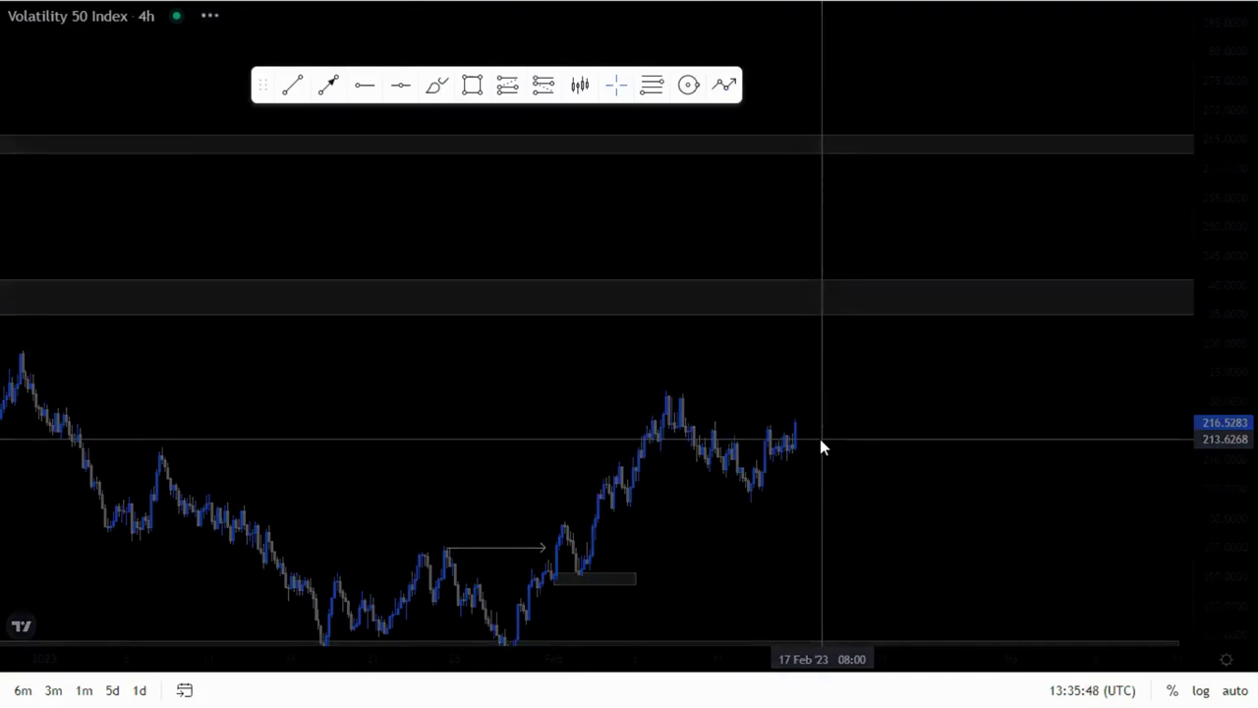
- Draw a rectangle zone at the swing low just before 6 Feb '23, spanning about 204 to 202 and reaching past the latest low
scroll(809, 531, down, 8)
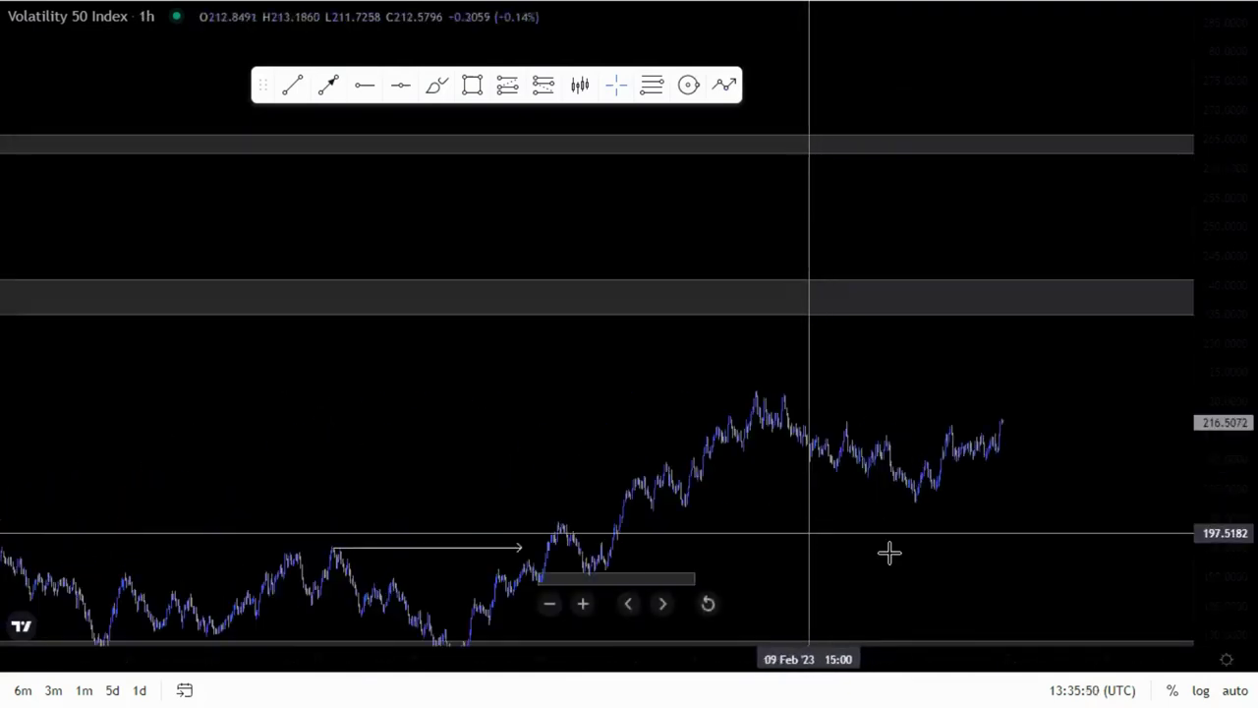
drag(943, 519, 926, 450)
drag(1213, 438, 1213, 158)
scroll(1019, 615, up, 2)
drag(818, 543, 867, 427)
scroll(862, 483, up, 4)
drag(672, 514, 983, 486)
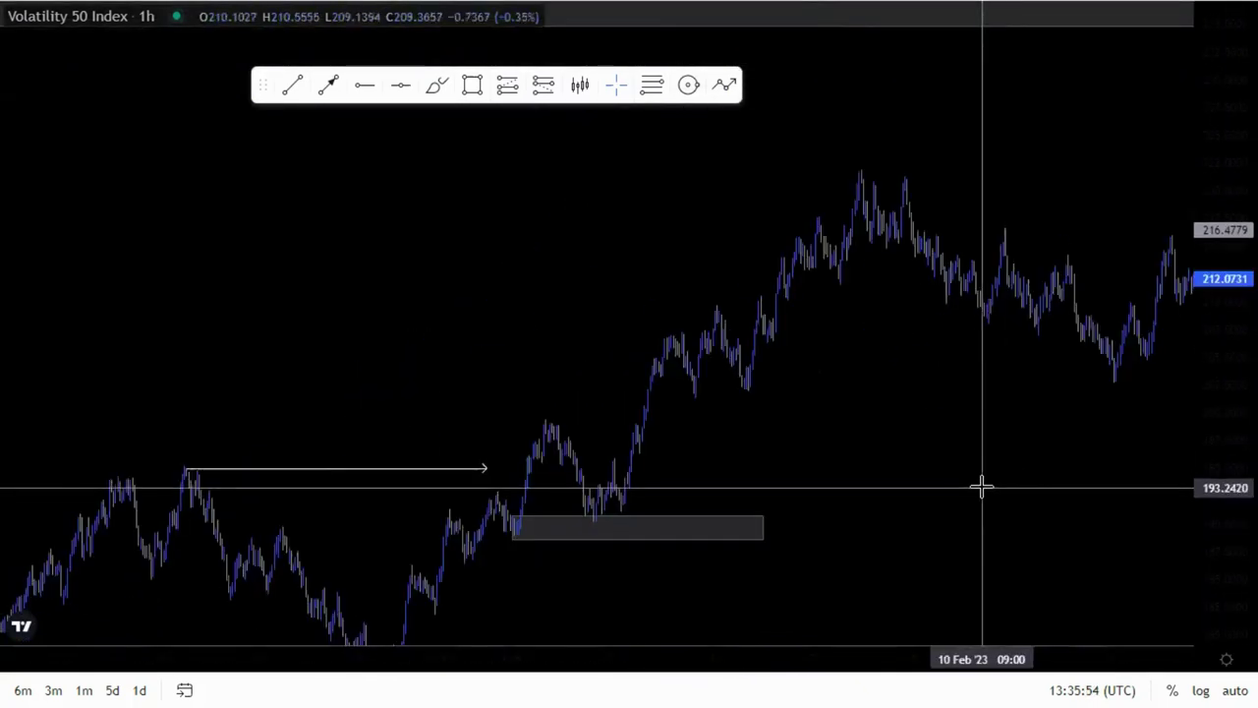
scroll(957, 506, up, 4)
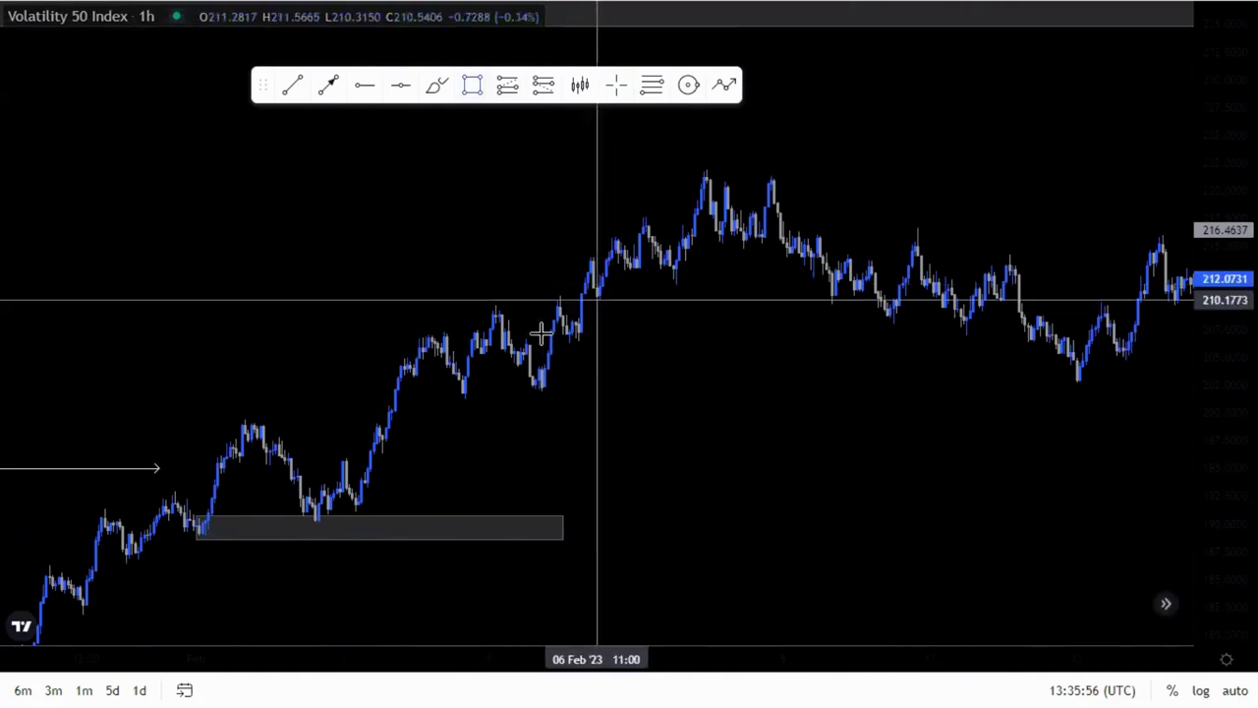
mouse_move(581, 375)
mouse_down()
mouse_move(1132, 407)
mouse_move(1147, 394)
mouse_up()
drag(1035, 441, 897, 454)
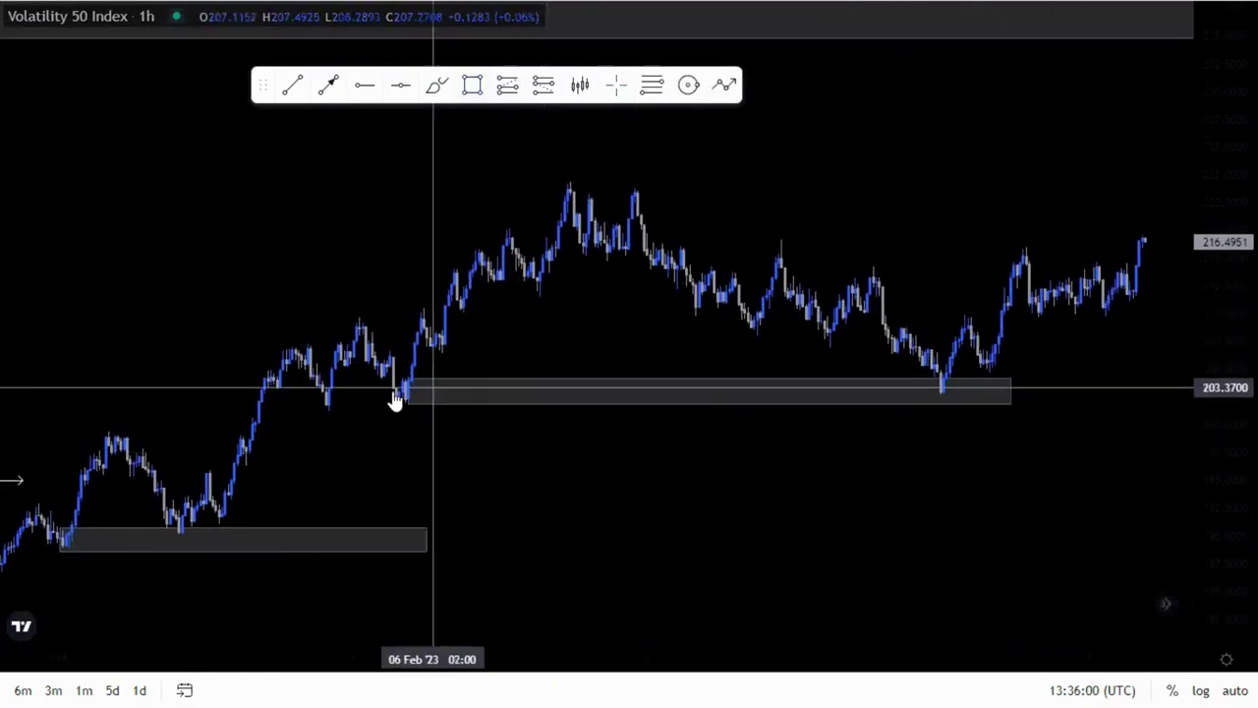
- Extend the new 204–202 zone's end to the latest candle
drag(1008, 401, 1081, 403)
drag(1003, 439, 985, 448)
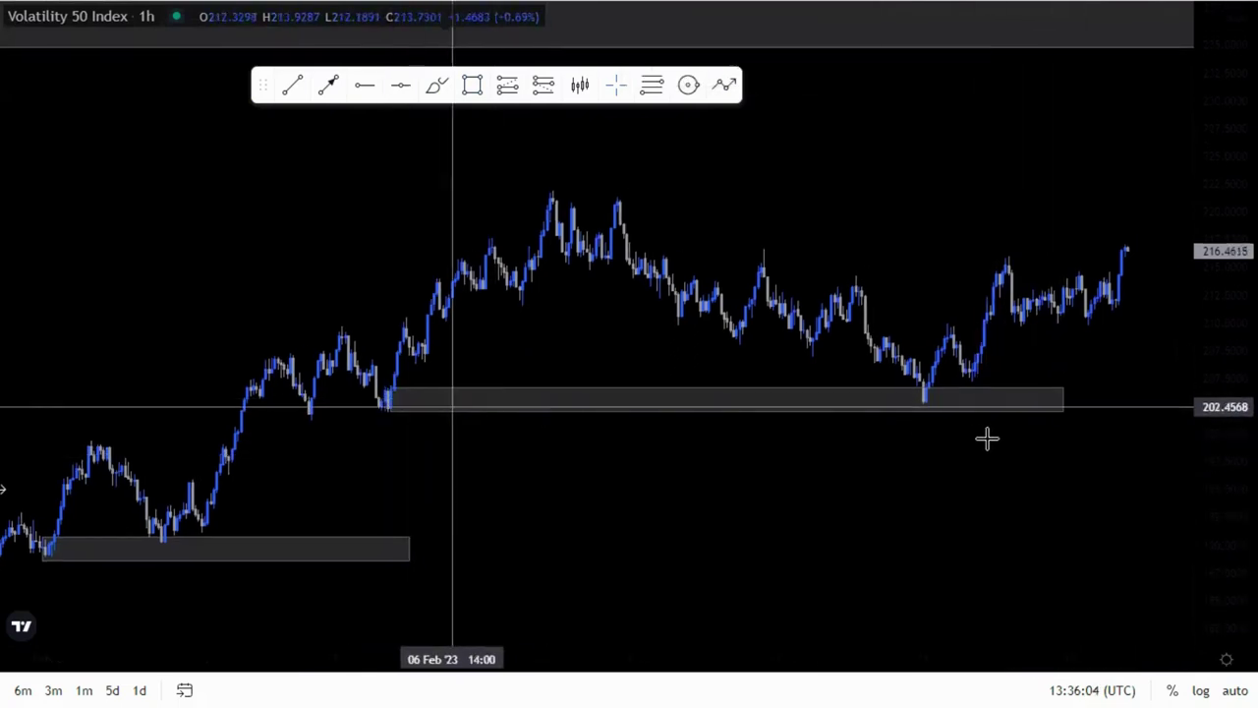
drag(1066, 400, 1129, 401)
drag(1009, 472, 949, 514)
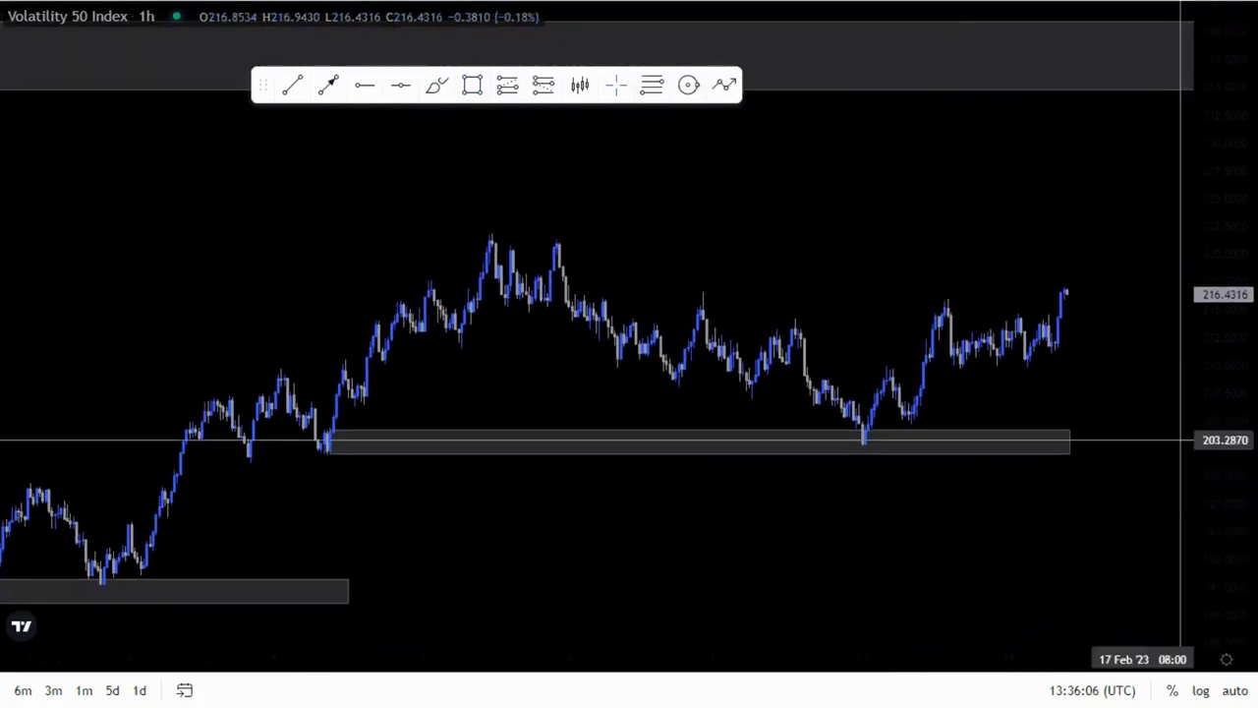
- Draw a long right-pointing arrow from the 8 Feb '23 high at about 221.9 to just past the latest candle
drag(1224, 555, 1224, 447)
scroll(1160, 428, down, 1)
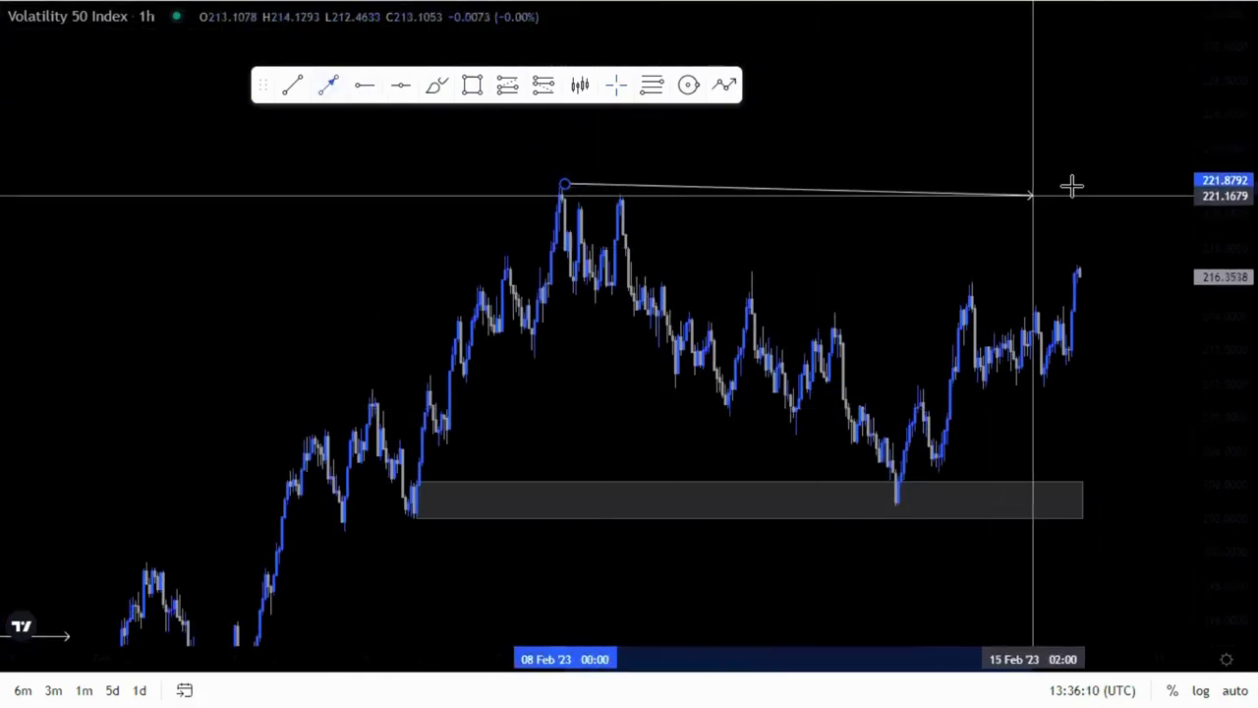
drag(1077, 222, 944, 196)
click(943, 195)
click(1002, 243)
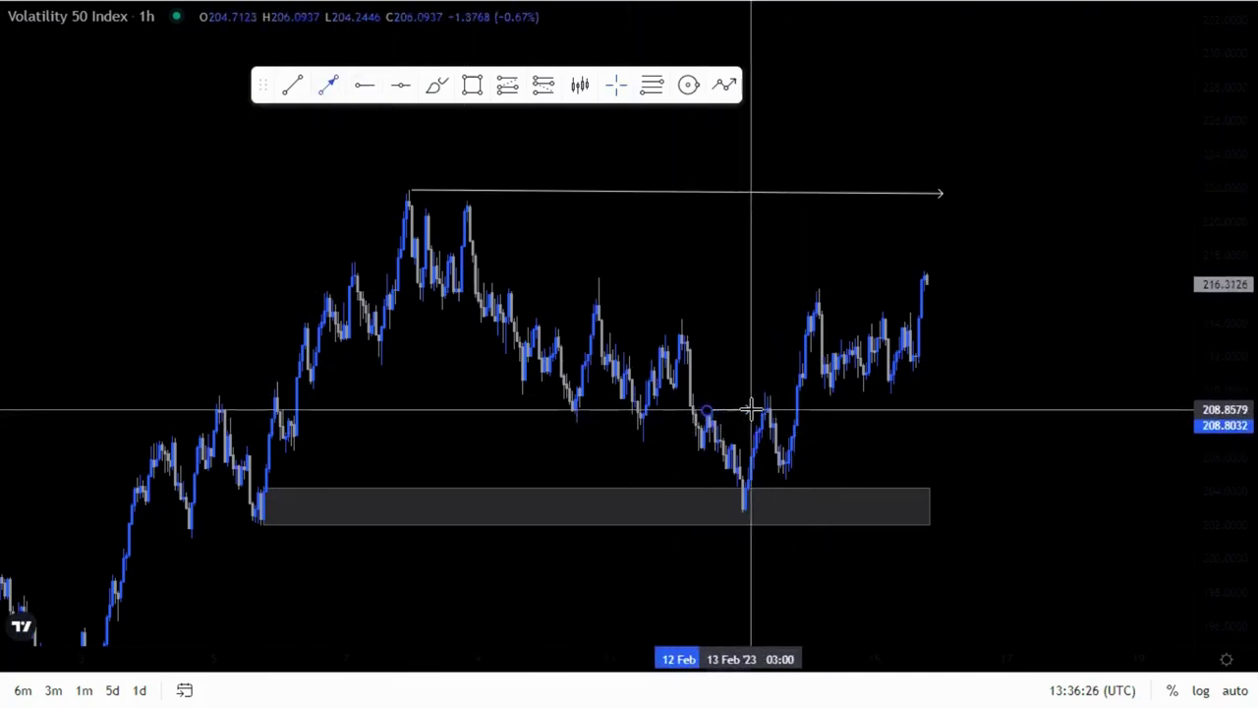
- Mark the break at about 208.8 with a short right-pointing arrow, and draw a zone from 13 to 14 Feb '23 spanning about 205.2 to 204.0
click(957, 442)
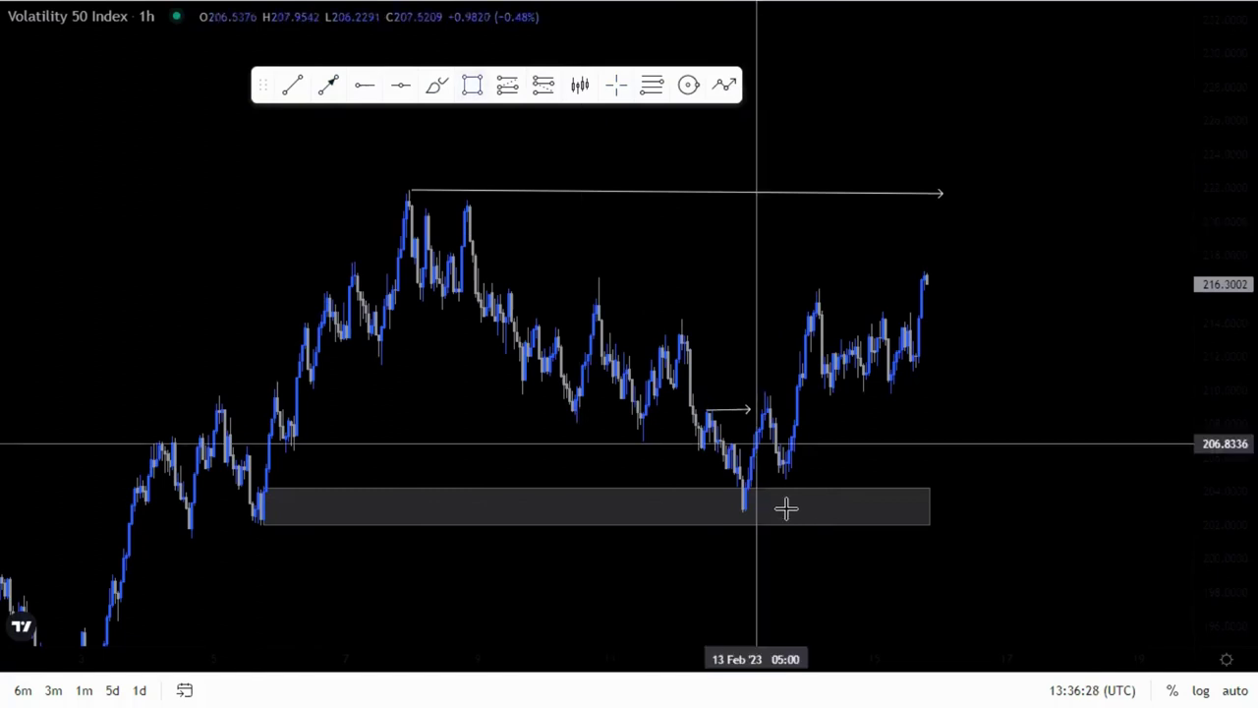
click(749, 471)
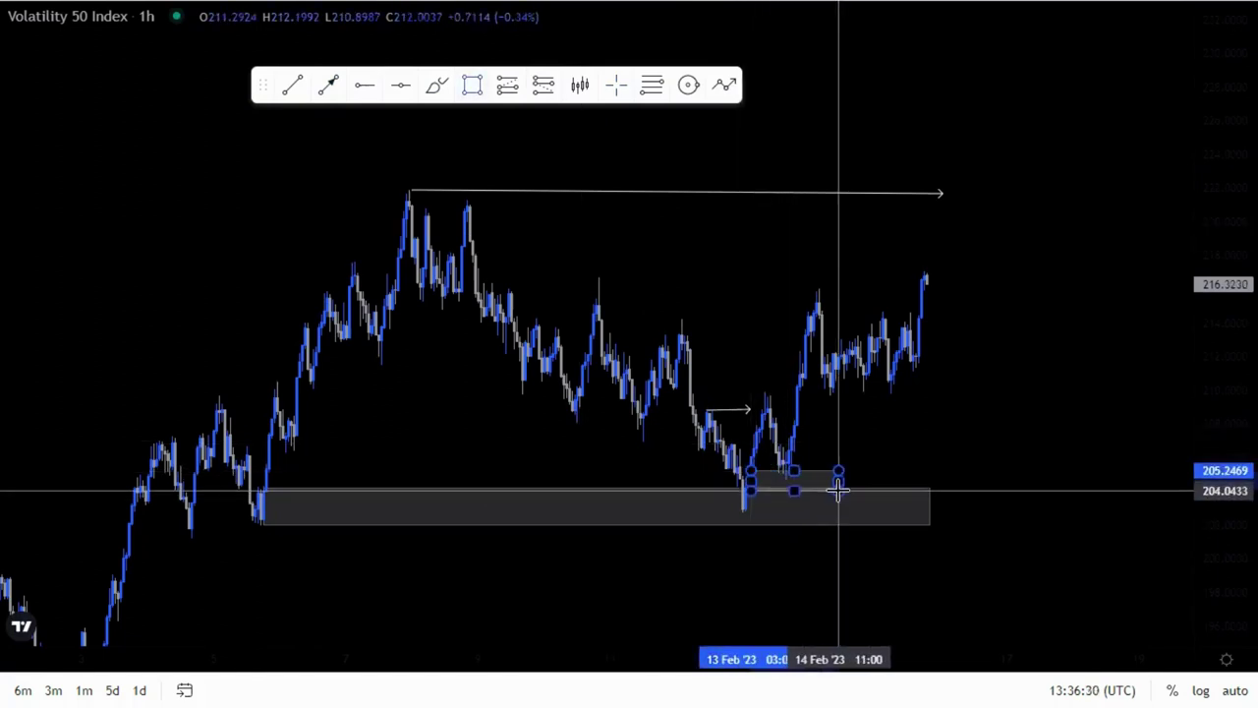
click(839, 489)
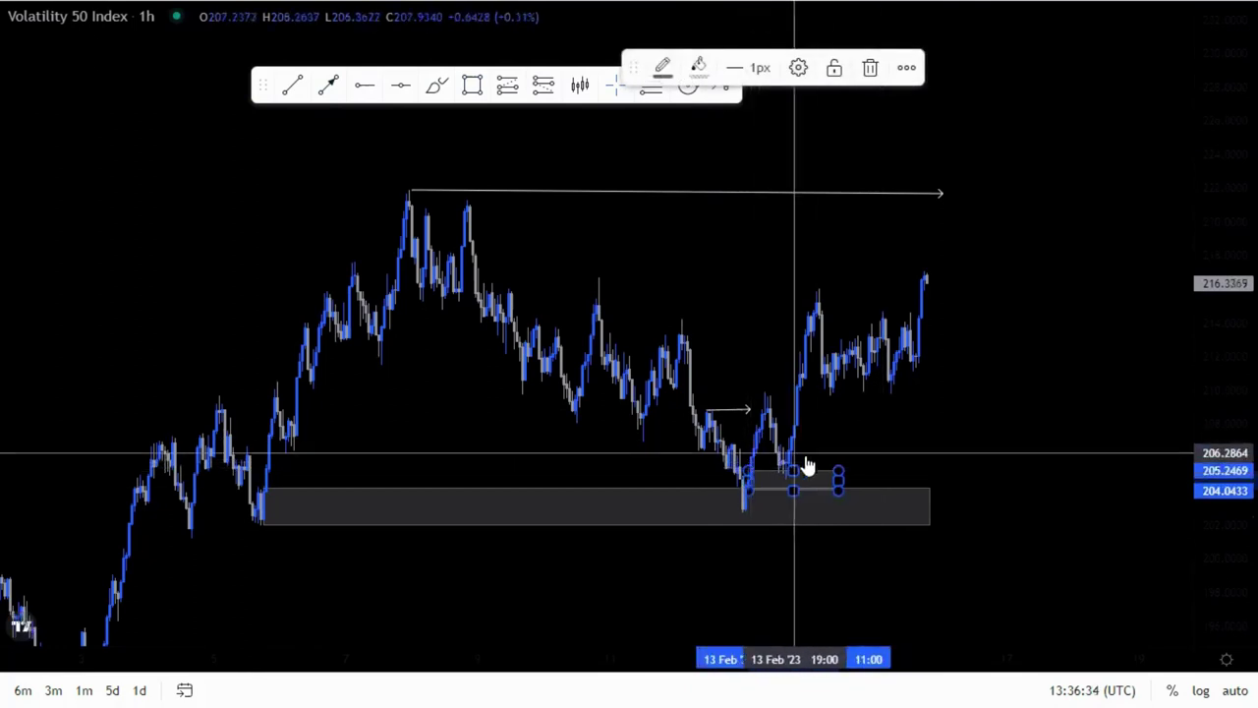
click(755, 414)
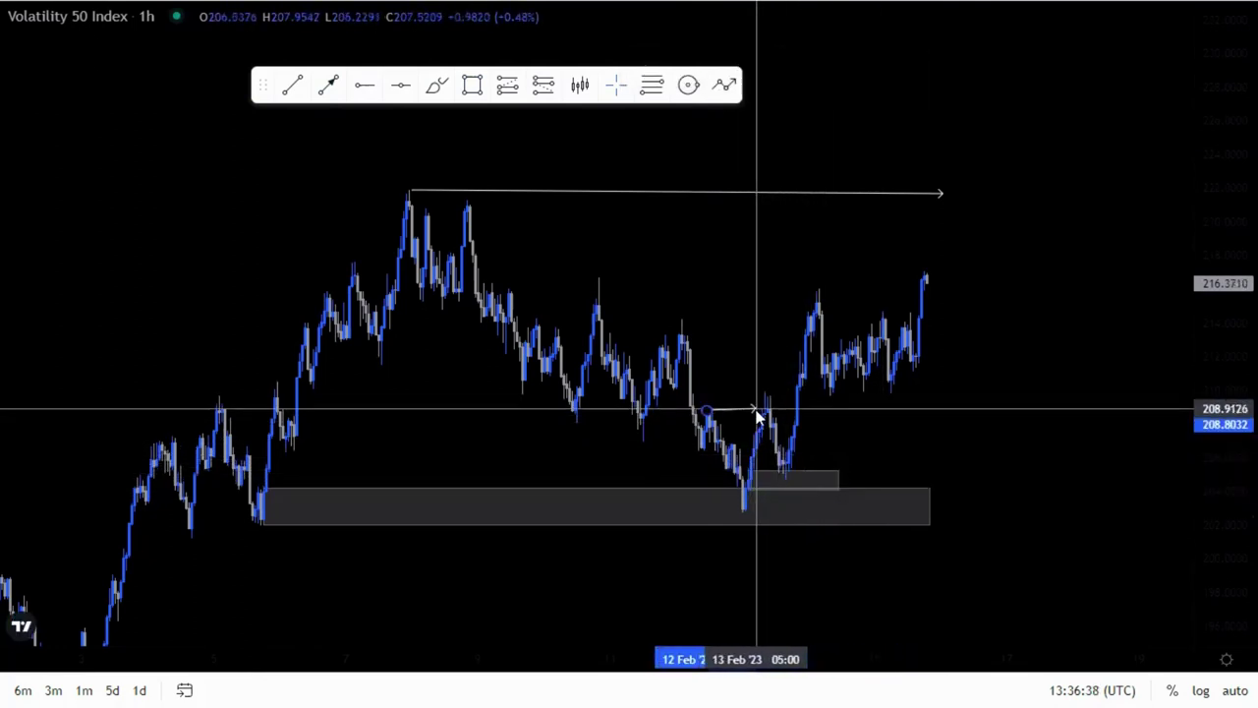
- Draw a right-pointing arrow at about 216.1 from the 14 Feb '23 high to 15 Feb '23 14:00
drag(933, 438, 893, 446)
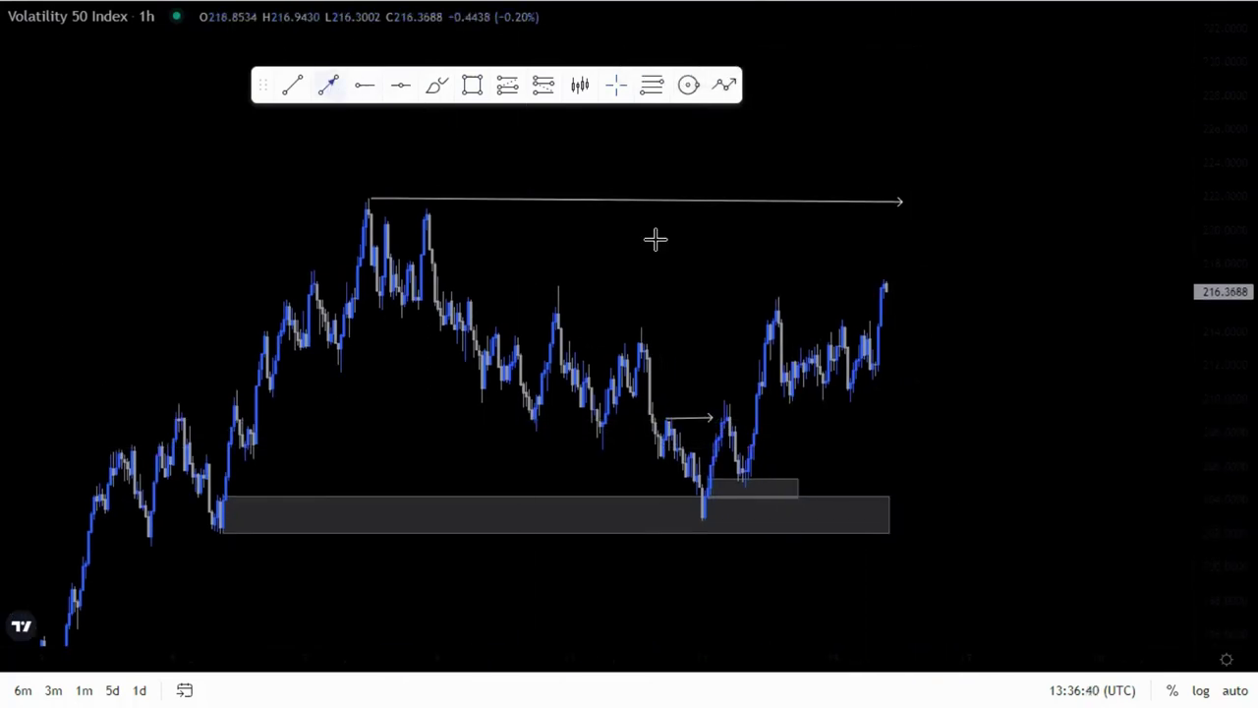
click(871, 295)
click(951, 362)
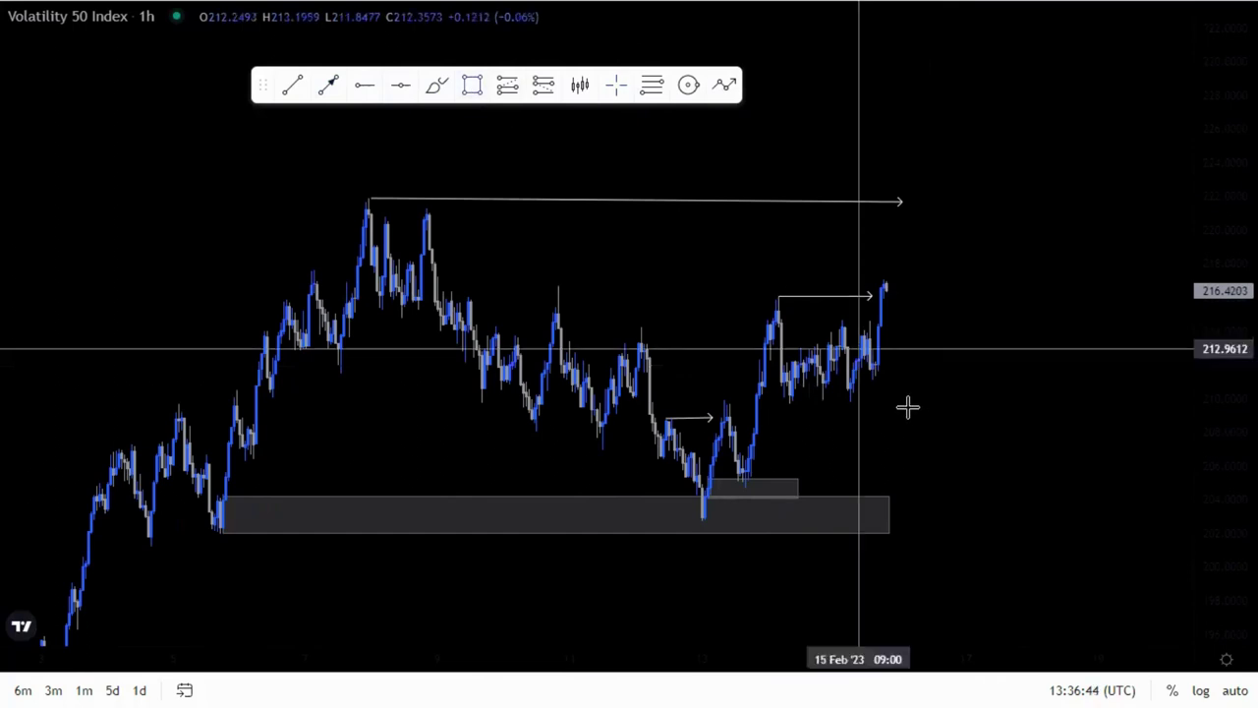
- Draw a small rectangle zone at the base of the latest rally from 15 Feb '23 15:00, spanning about 212.25 to 211.2
click(873, 362)
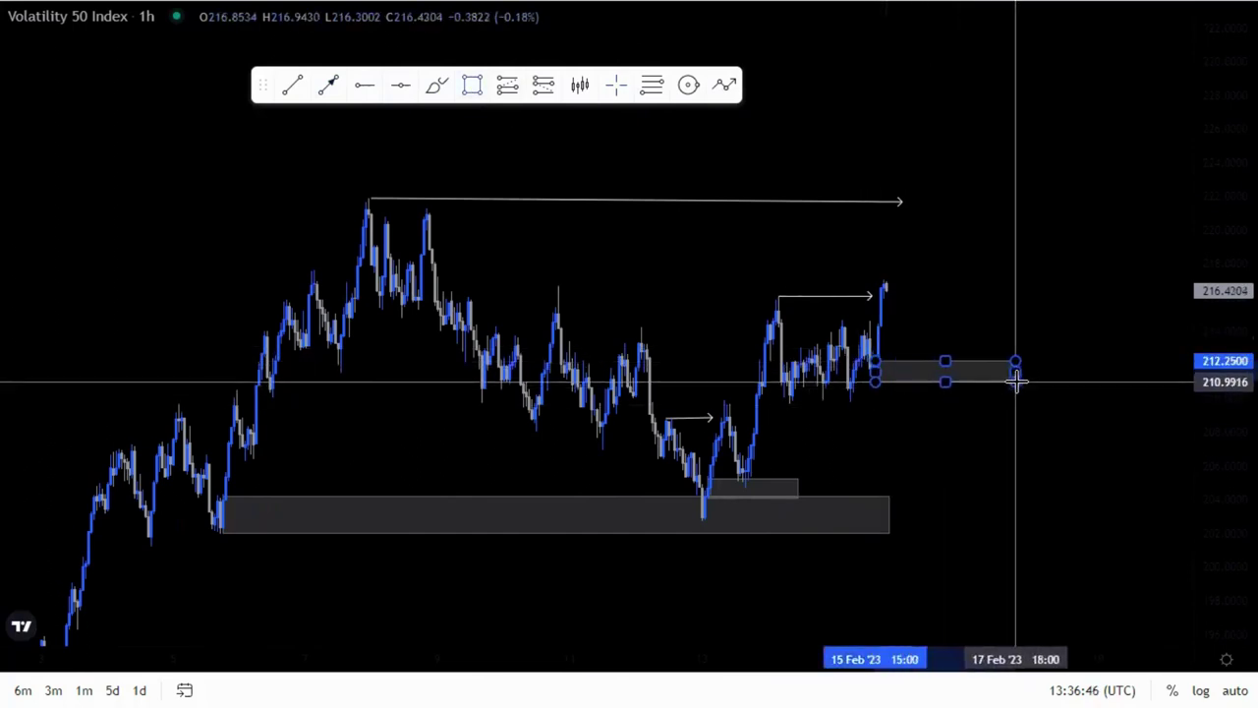
click(1029, 378)
drag(1051, 432, 1037, 457)
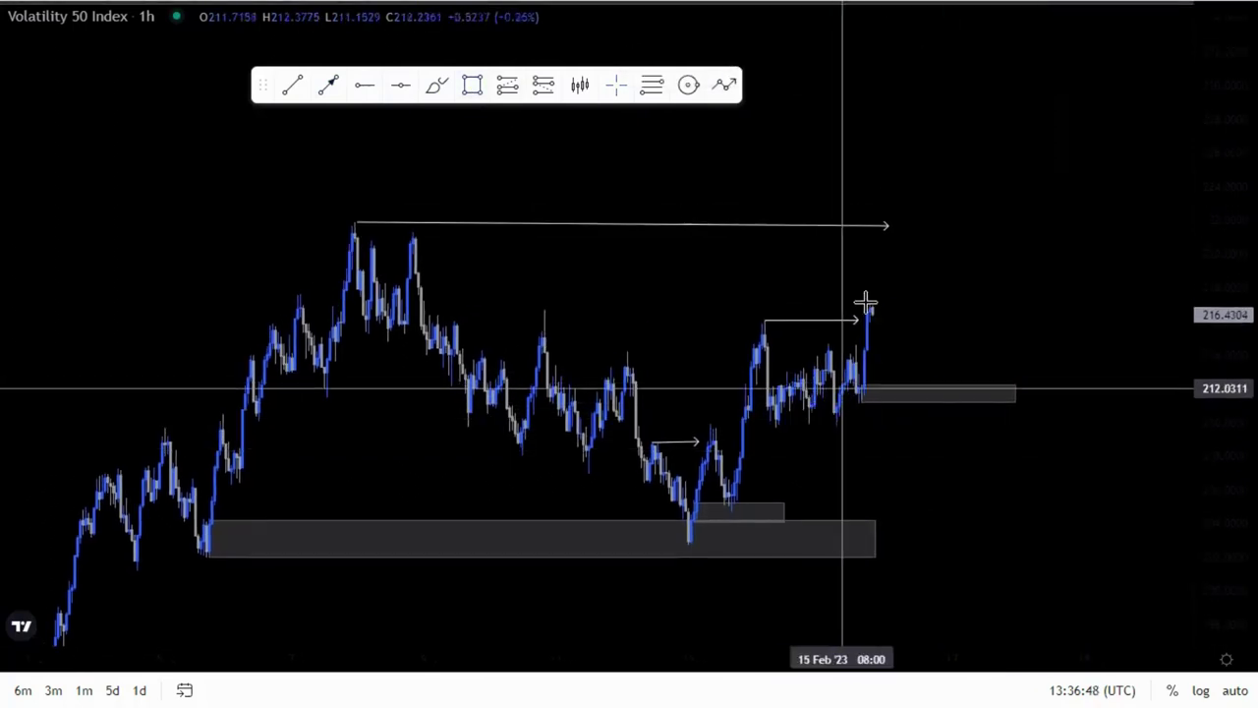
- Narrow the newest zone by raising its lower edge to about 211.4, and extend its end to about 18 Feb '23
click(858, 322)
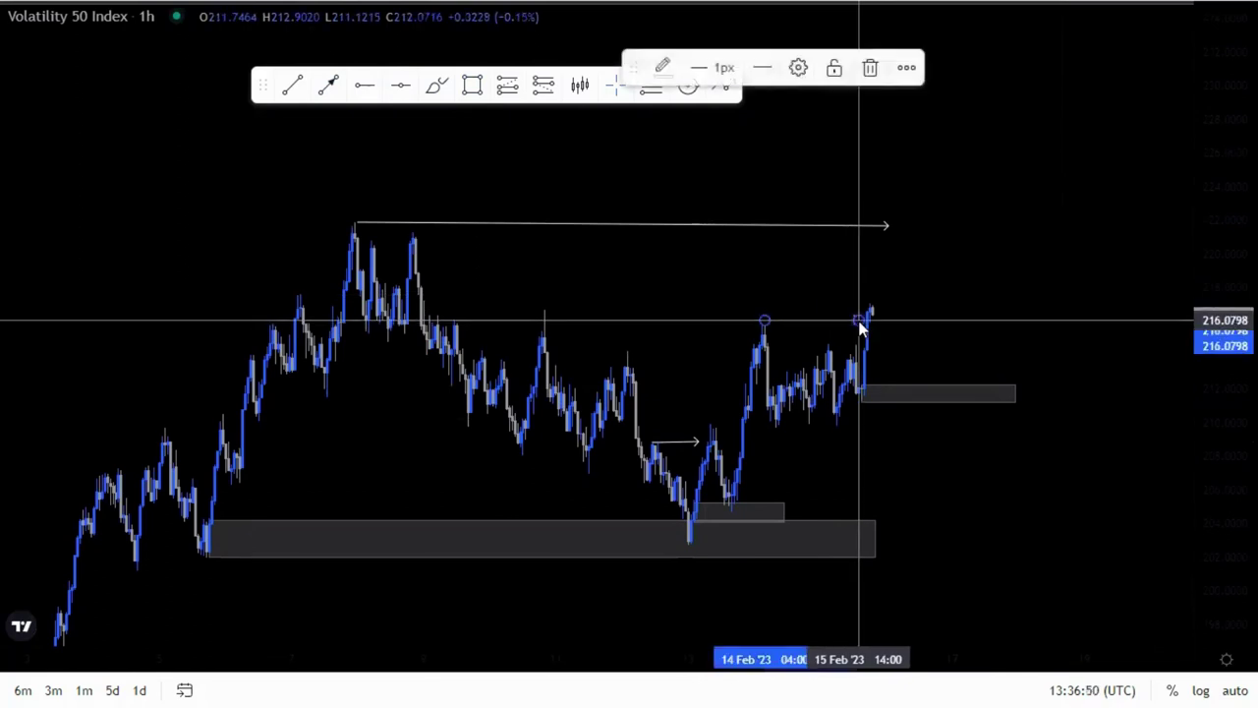
click(929, 340)
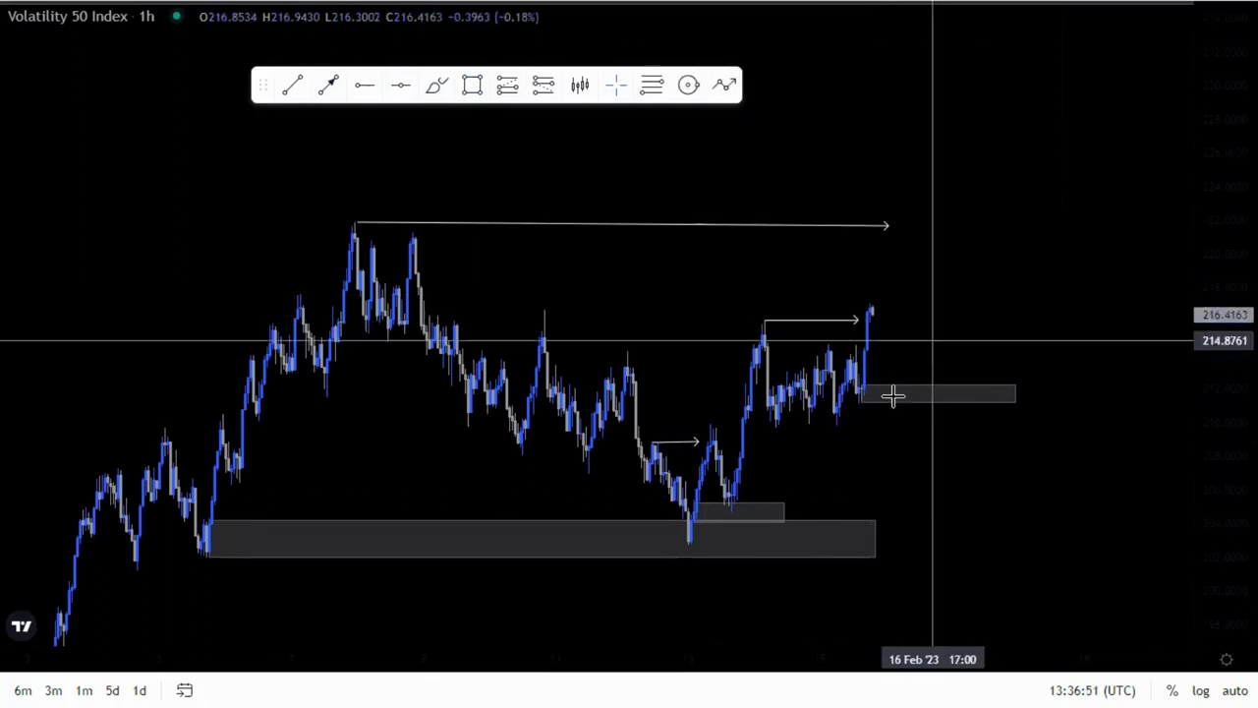
click(1026, 412)
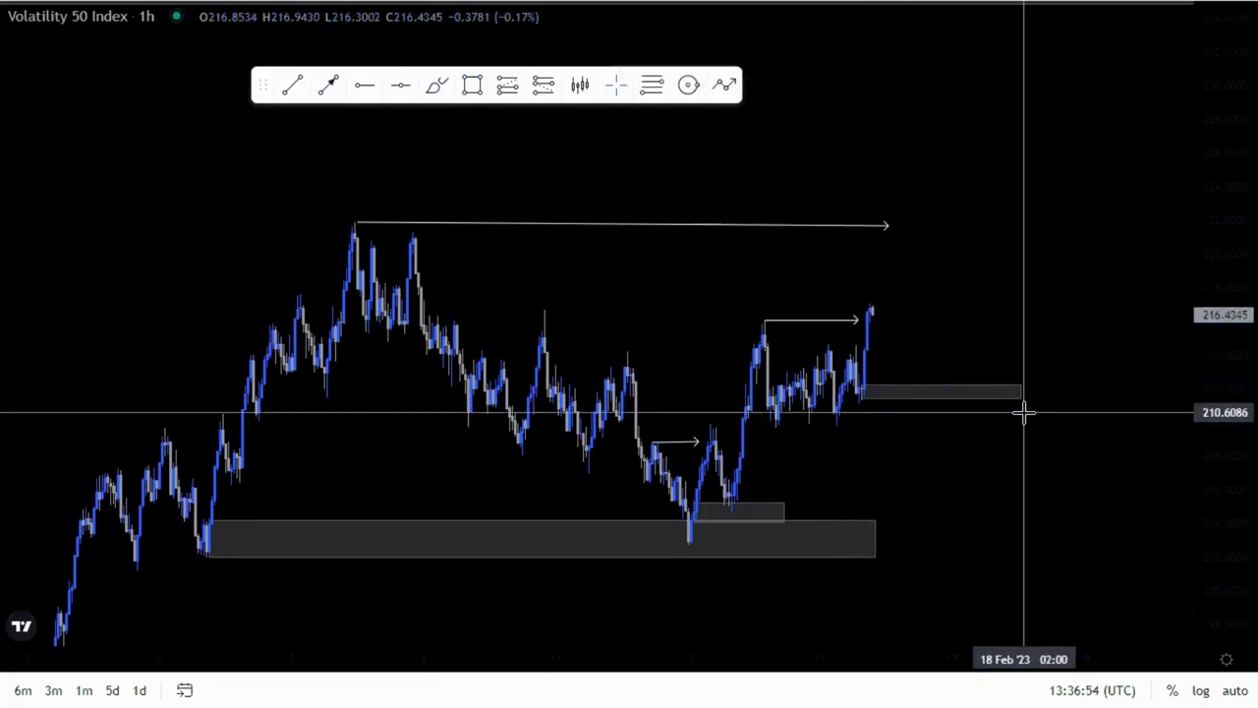
- Draw a downward arrow from the latest high at about 216.7 to the top of the newest zone at about 212.1
drag(1048, 453, 981, 469)
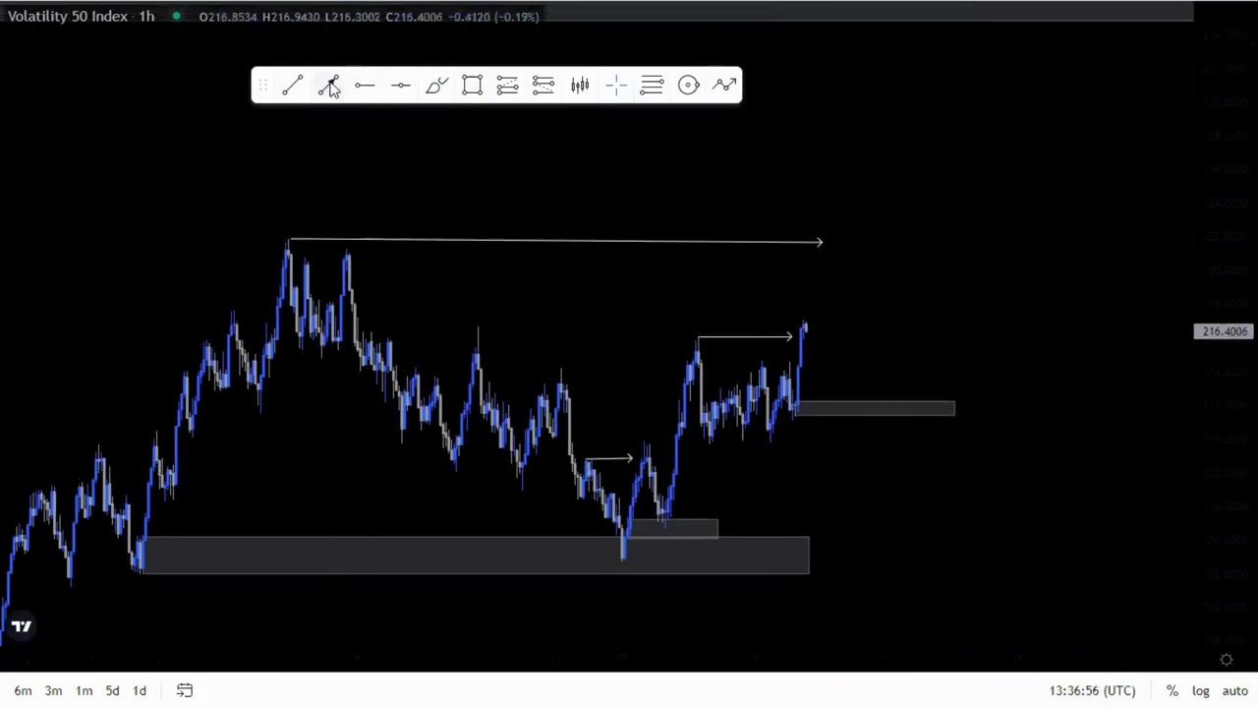
click(807, 326)
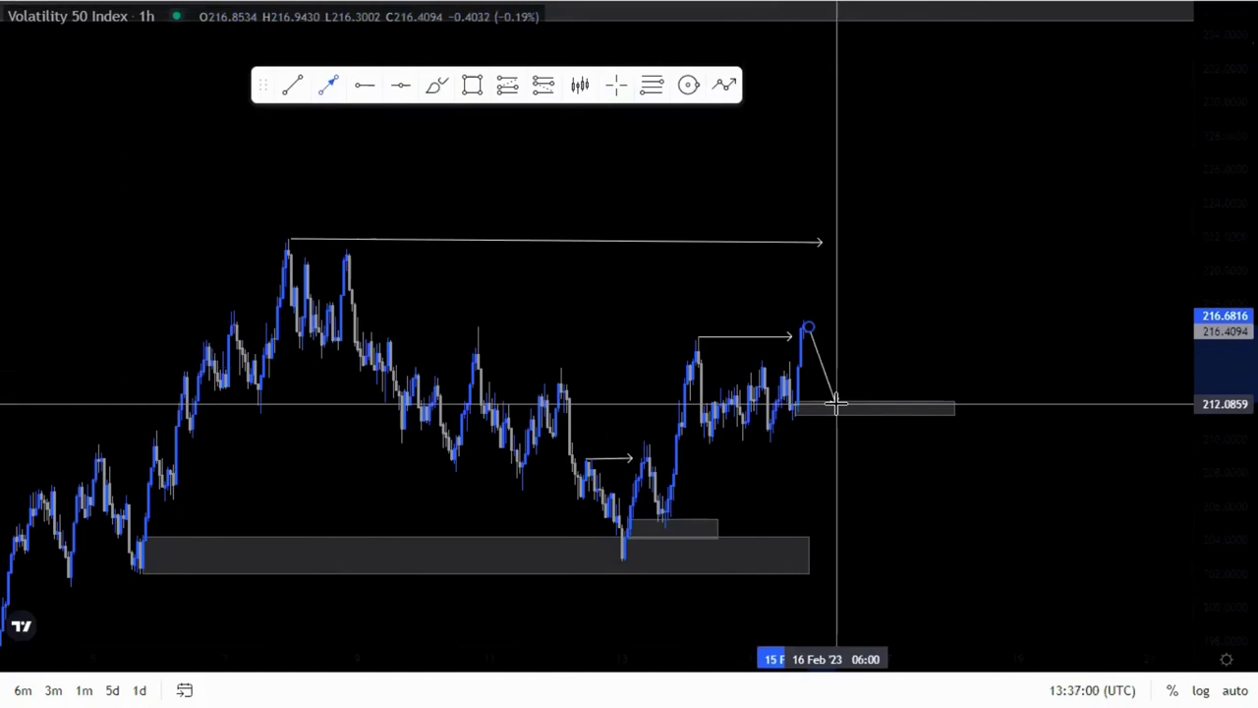
click(833, 403)
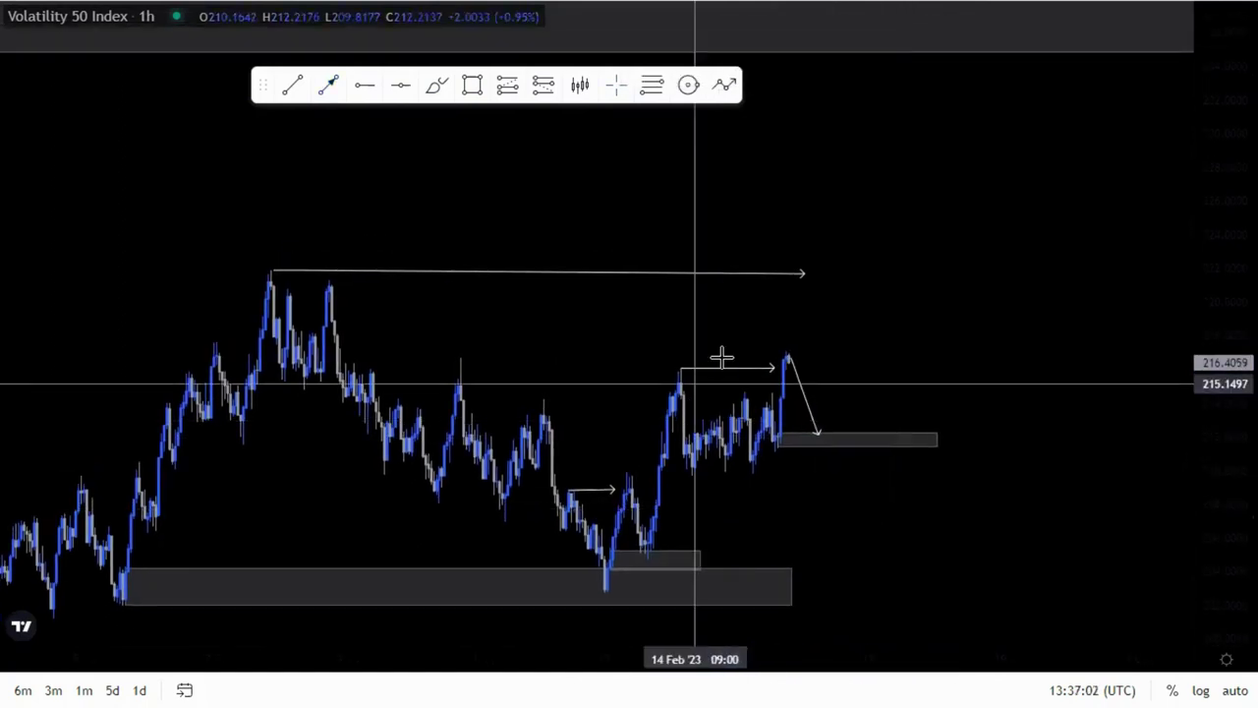
- Circle the downward arrow with a freehand brush stroke and delete the stroke
mouse_move(803, 344)
mouse_down()
mouse_move(781, 364)
mouse_move(801, 426)
mouse_move(812, 345)
mouse_up()
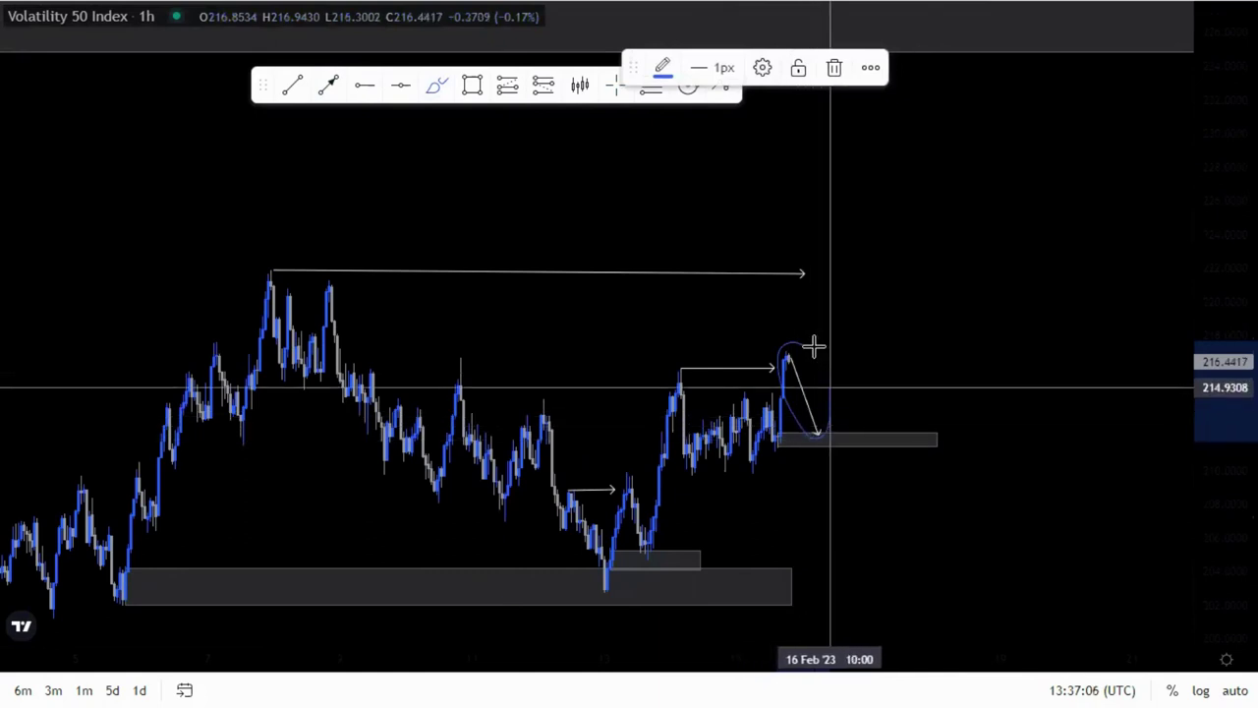
click(830, 71)
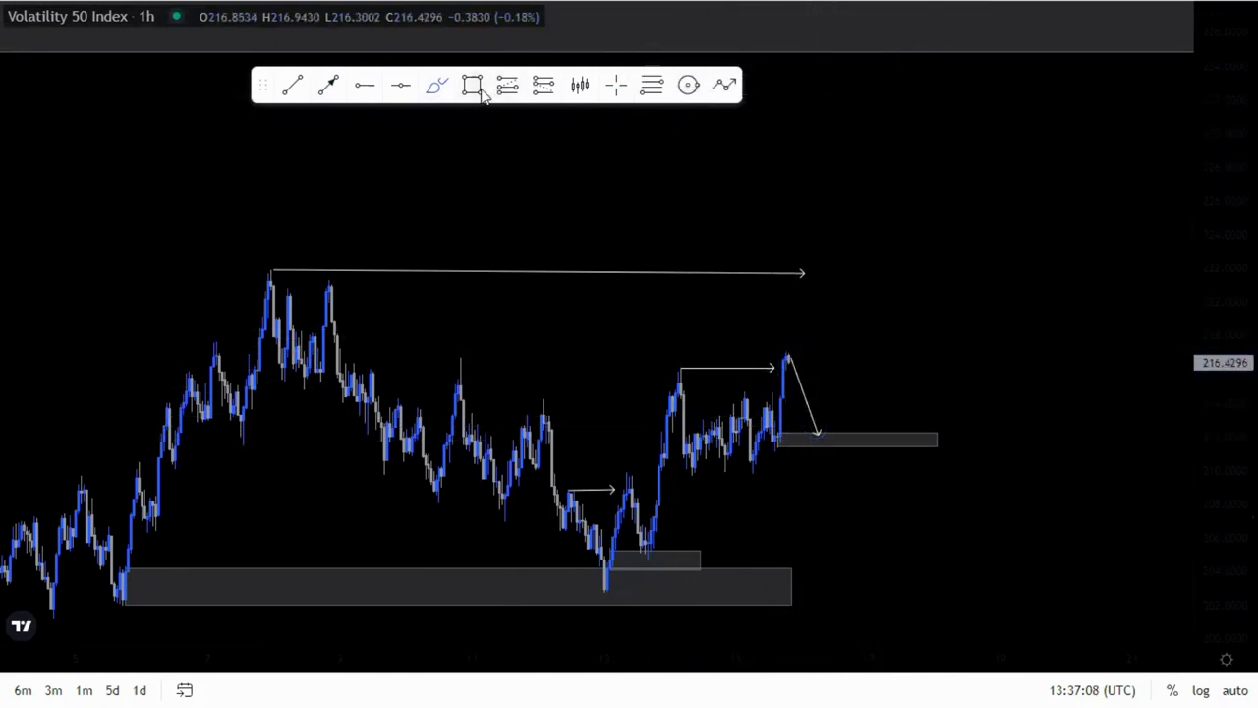
- Place a long position at the downward arrow's tip with entry at 212.25 and the stop at about 208.31
click(819, 433)
mouse_move(824, 502)
mouse_down()
mouse_move(824, 477)
mouse_move(823, 500)
mouse_up()
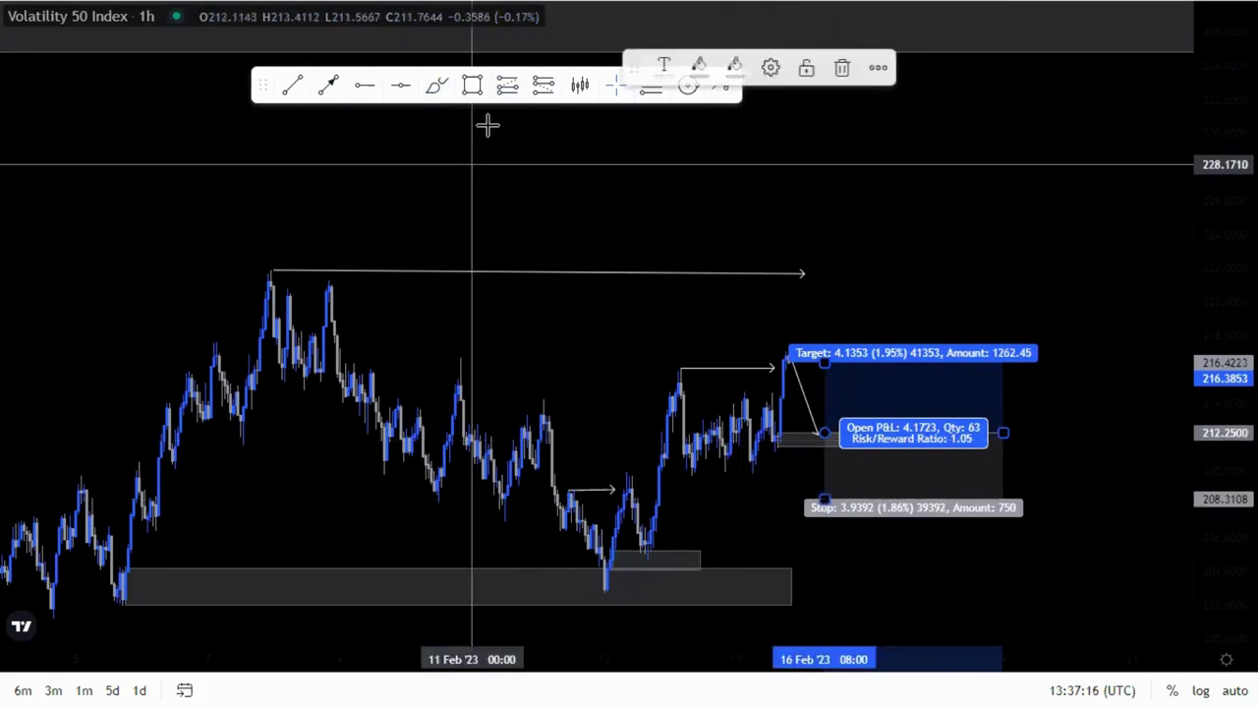
- Draw a trial zone directly below the newest zone, starting around 15 Feb '23 with its upper edge at about 211.1
click(753, 462)
drag(753, 450, 981, 471)
click(993, 475)
click(724, 533)
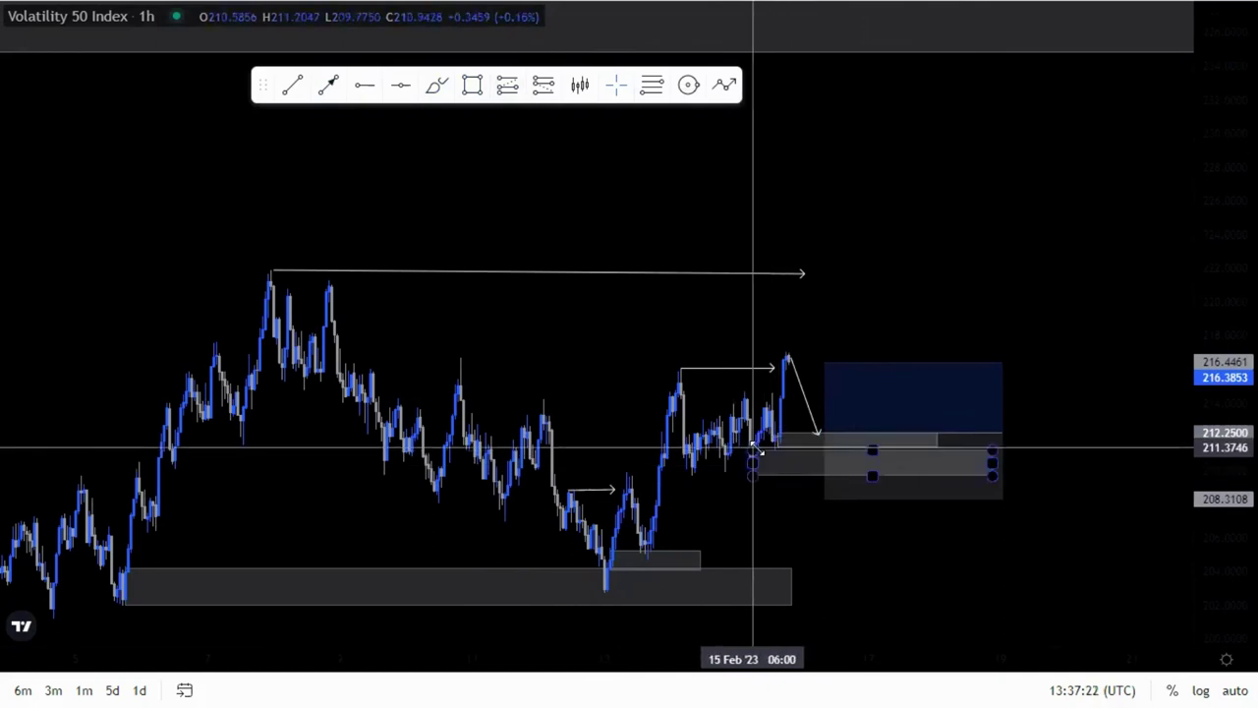
scroll(766, 492, up, 1)
drag(1209, 573, 1207, 494)
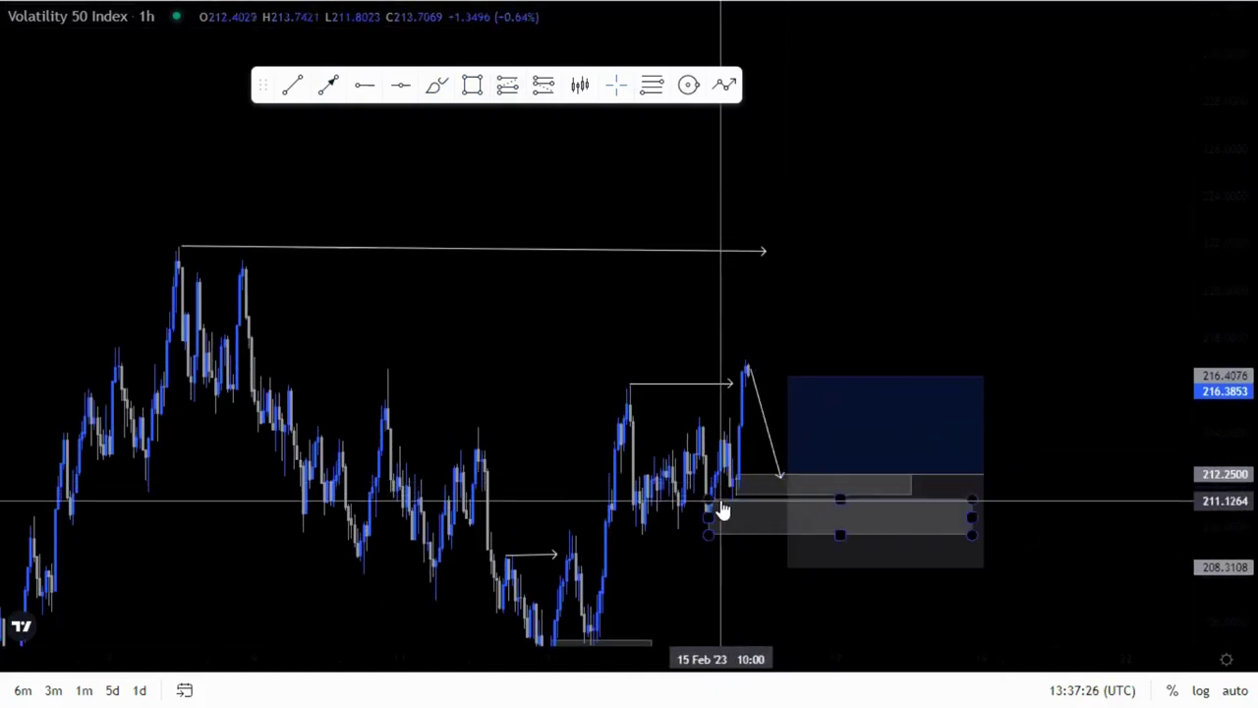
drag(749, 523, 758, 475)
- Replace the downward arrow with a zigzag path from the latest high into the newest zone and up to about 222
click(722, 388)
key(Delete)
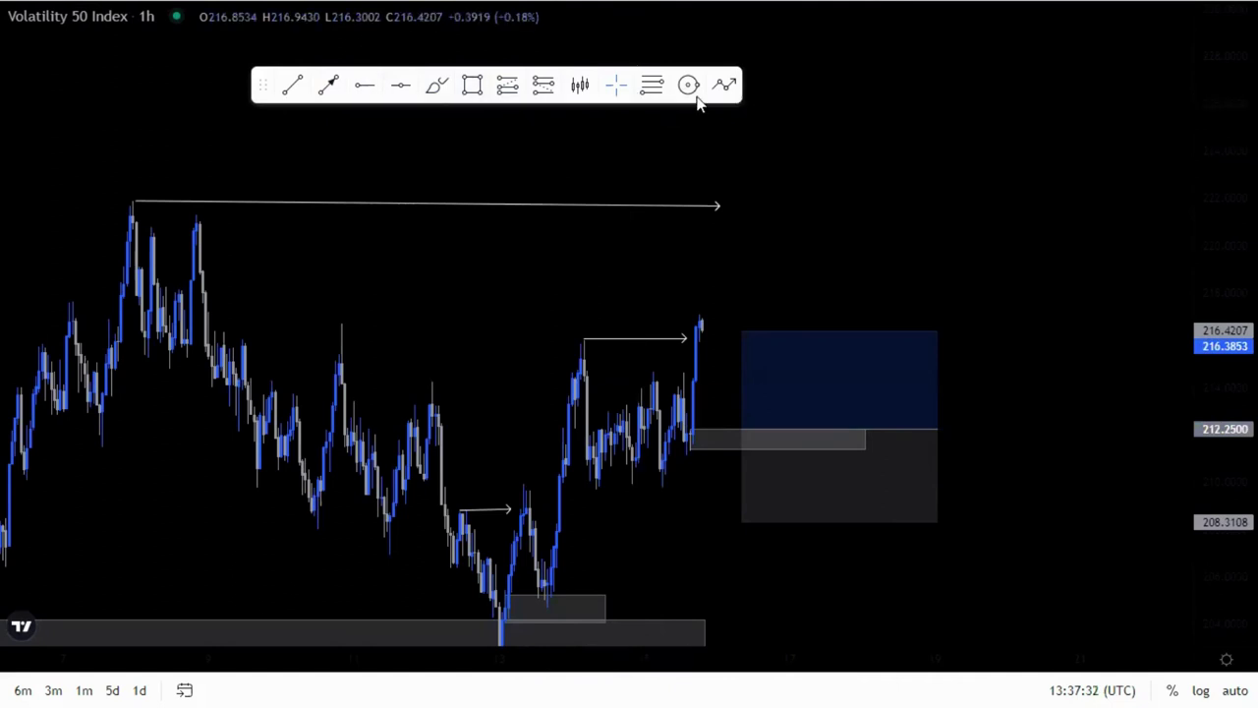
click(701, 325)
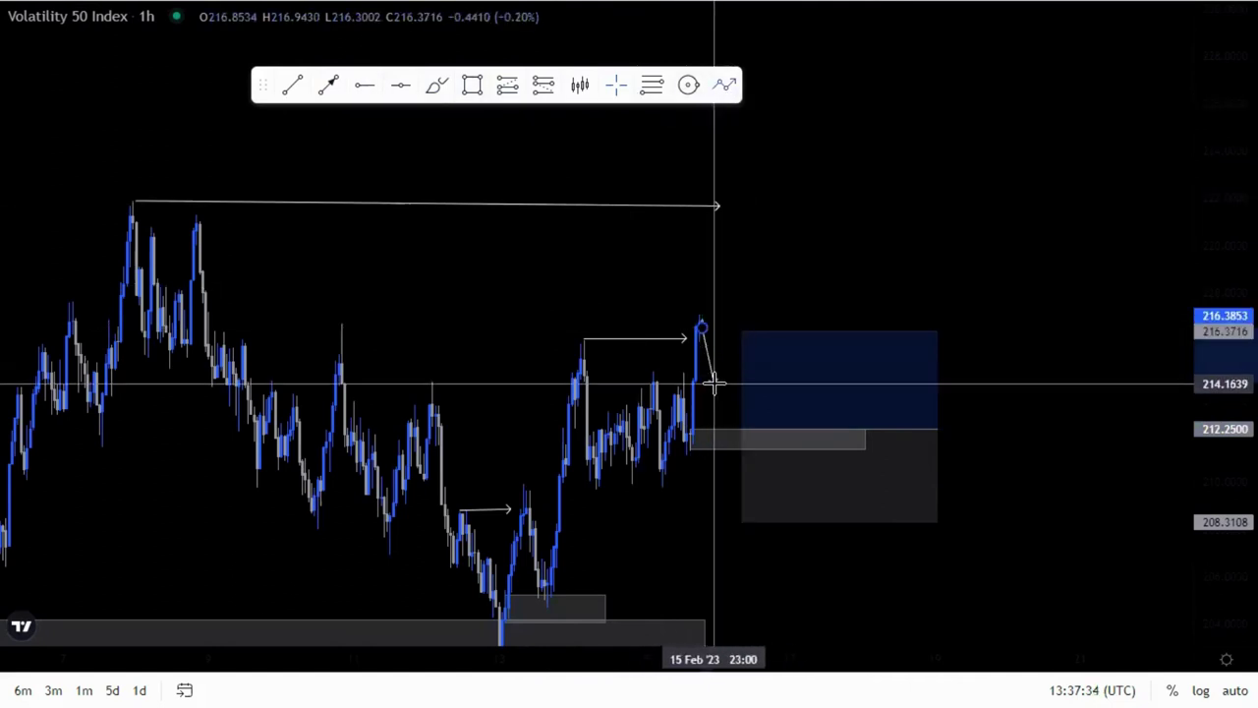
click(726, 373)
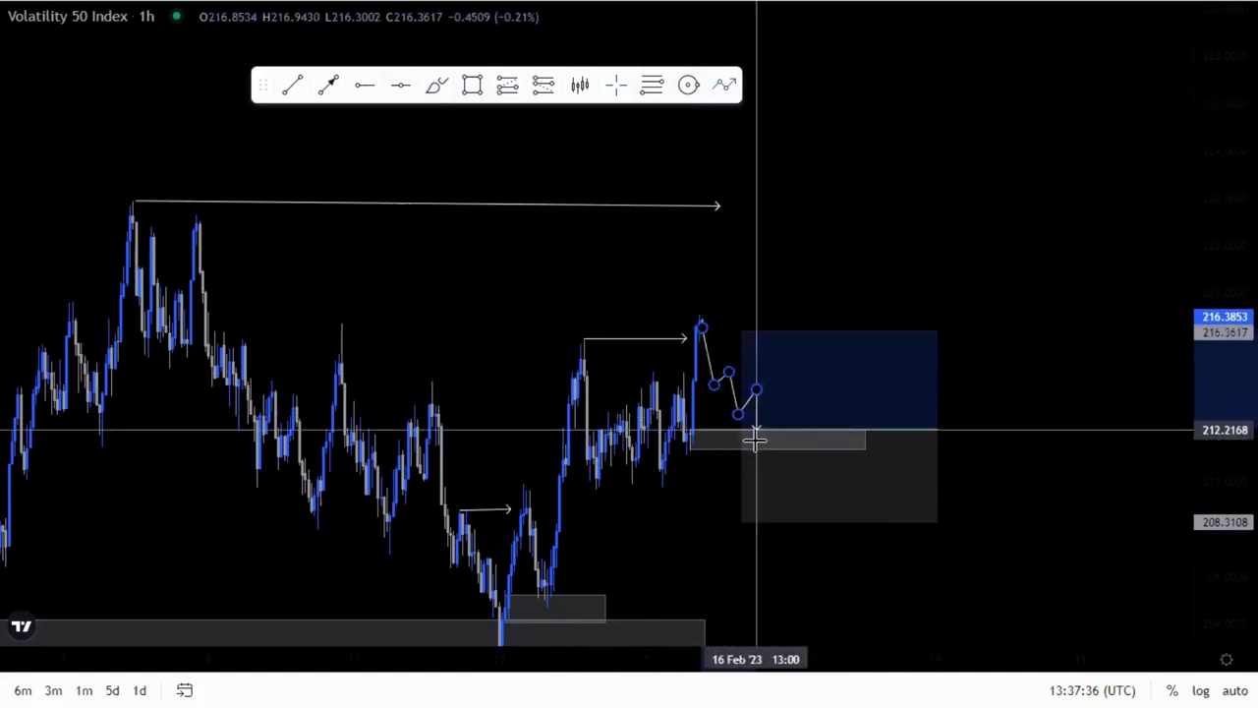
click(792, 373)
click(809, 414)
click(923, 218)
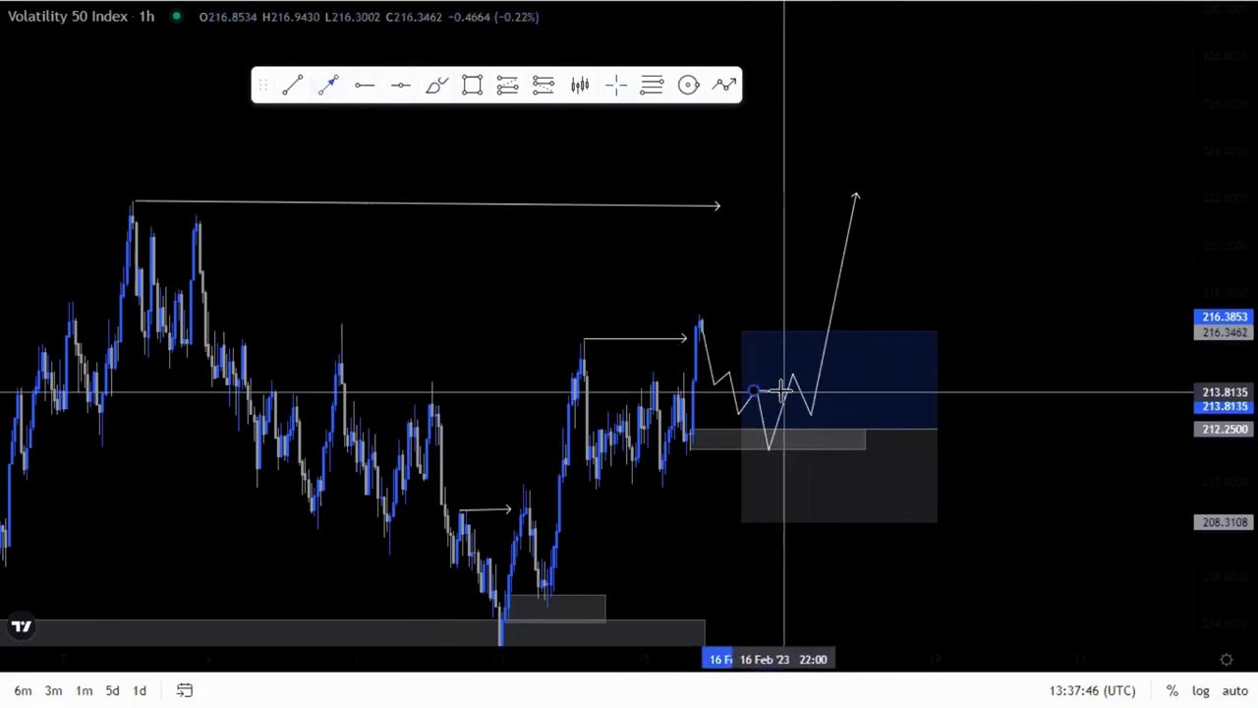
- Mark the break of the zigzag path's last lower high with a short horizontal arrow at about 213.9
click(781, 391)
click(963, 392)
drag(780, 391, 780, 390)
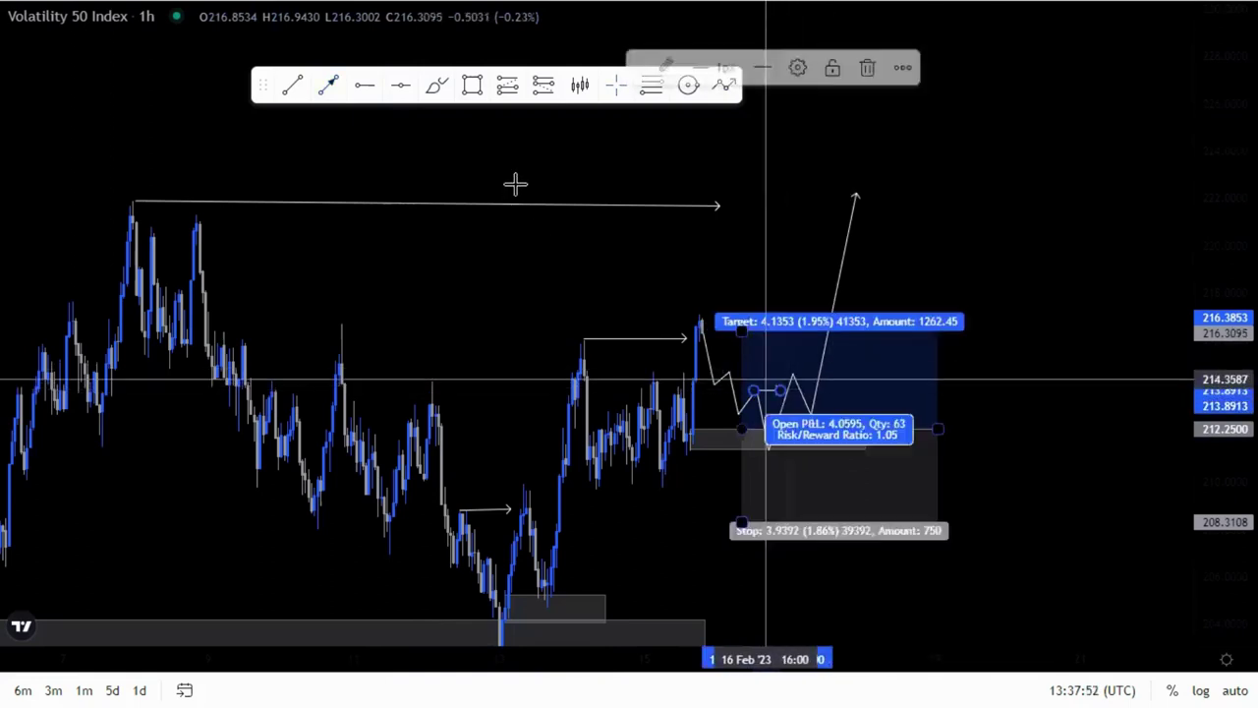
- Draw a small zone at about 213.1 around the path's pullback before its final rise
click(514, 183)
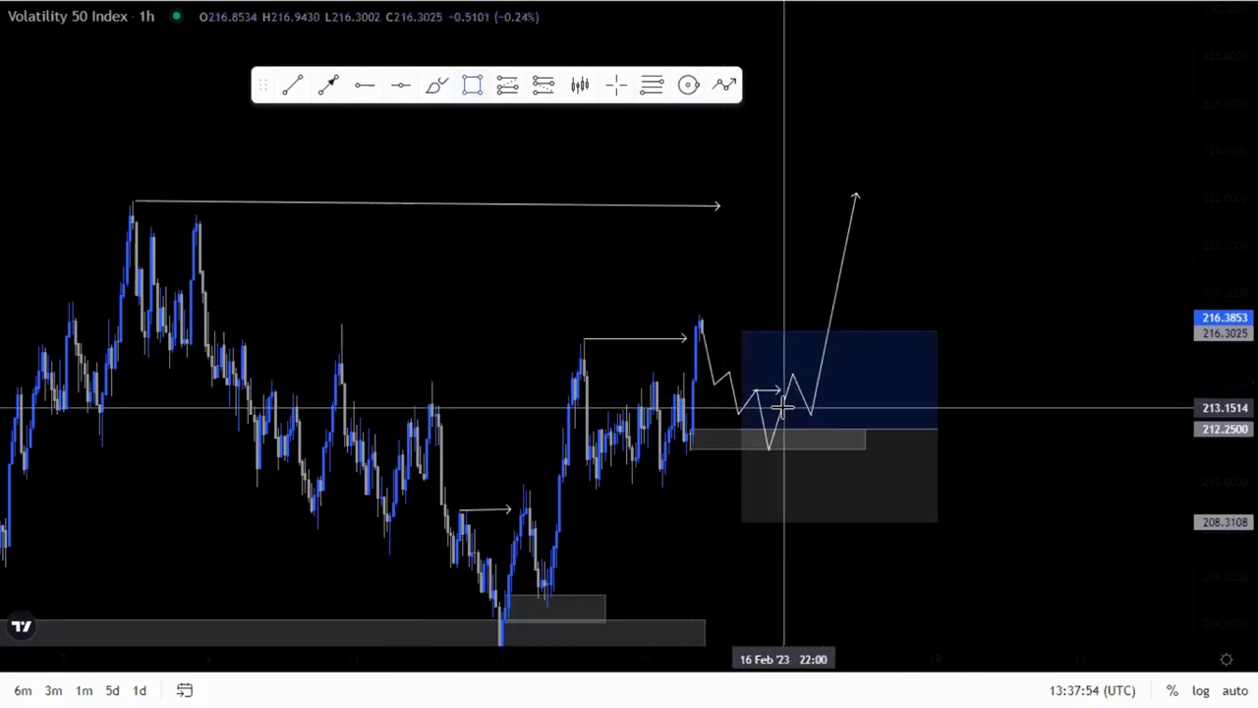
click(832, 417)
click(1055, 429)
- Move the long position to an entry of 213.0678 at the small zone and set its stop to 211.0485
drag(810, 479, 868, 459)
click(713, 472)
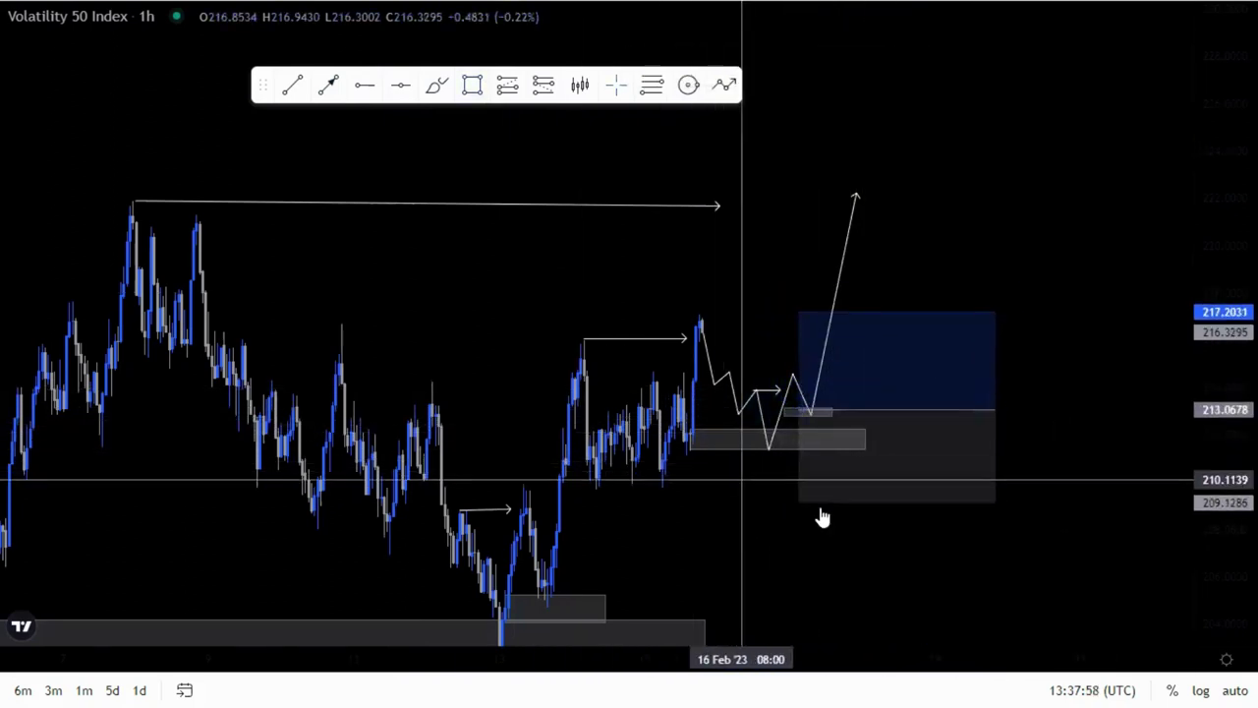
drag(802, 502, 808, 458)
- Extend the long horizontal arrow from the 8 Feb '23 high to about 16 Feb '23 13:00
drag(821, 520, 726, 559)
scroll(776, 537, down, 5)
drag(1203, 261, 1201, 448)
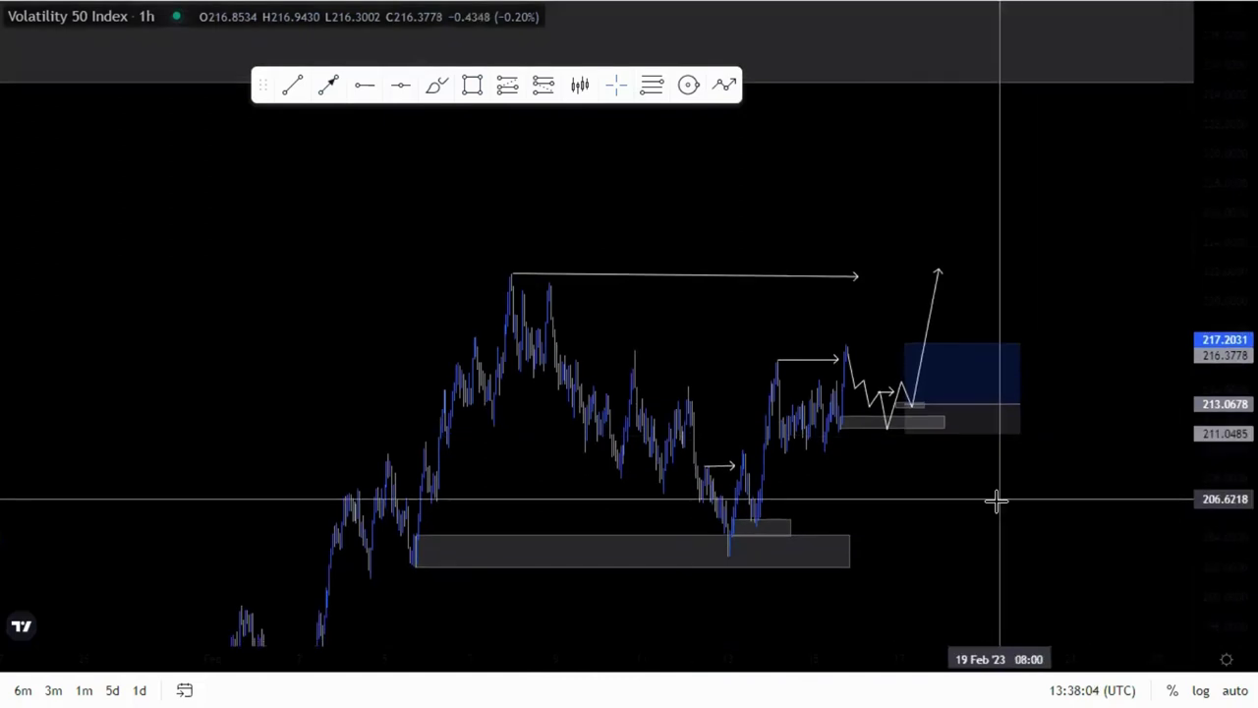
drag(994, 500, 948, 550)
drag(810, 327, 829, 328)
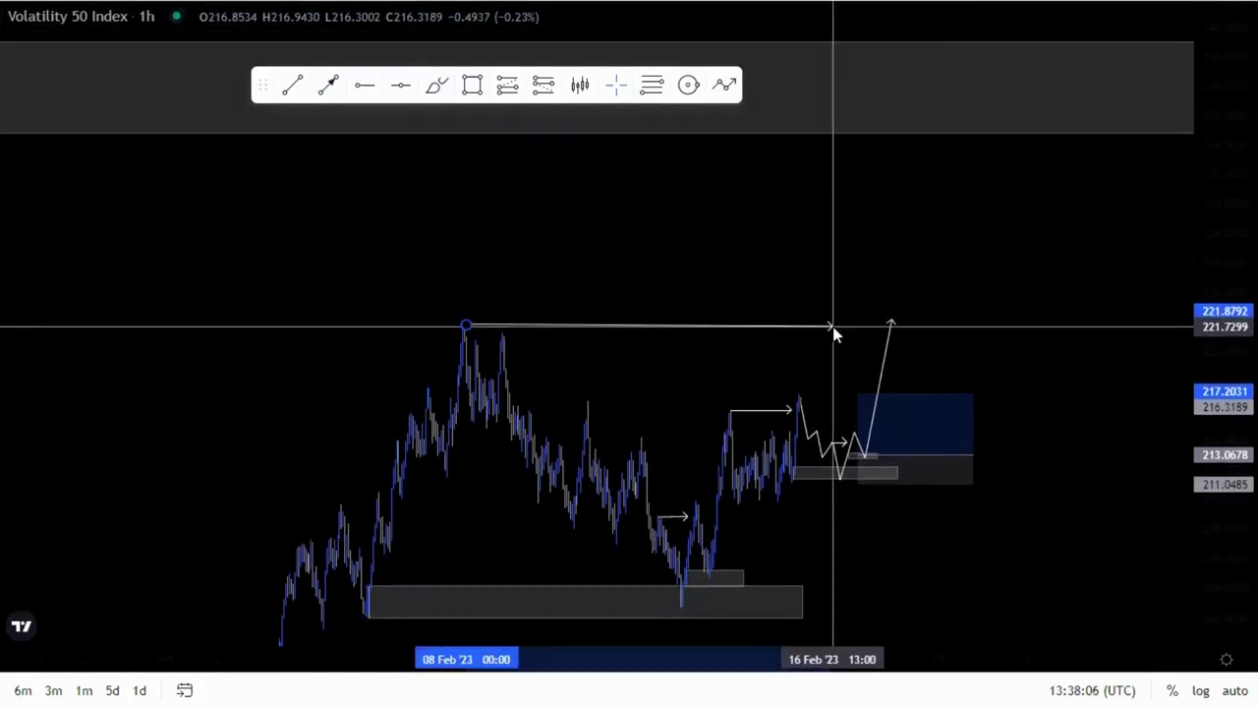
- Raise the long position's target to 234.6528, at the lower edge of the nearest overhead zone
click(864, 411)
drag(859, 391, 861, 135)
drag(760, 198, 573, 306)
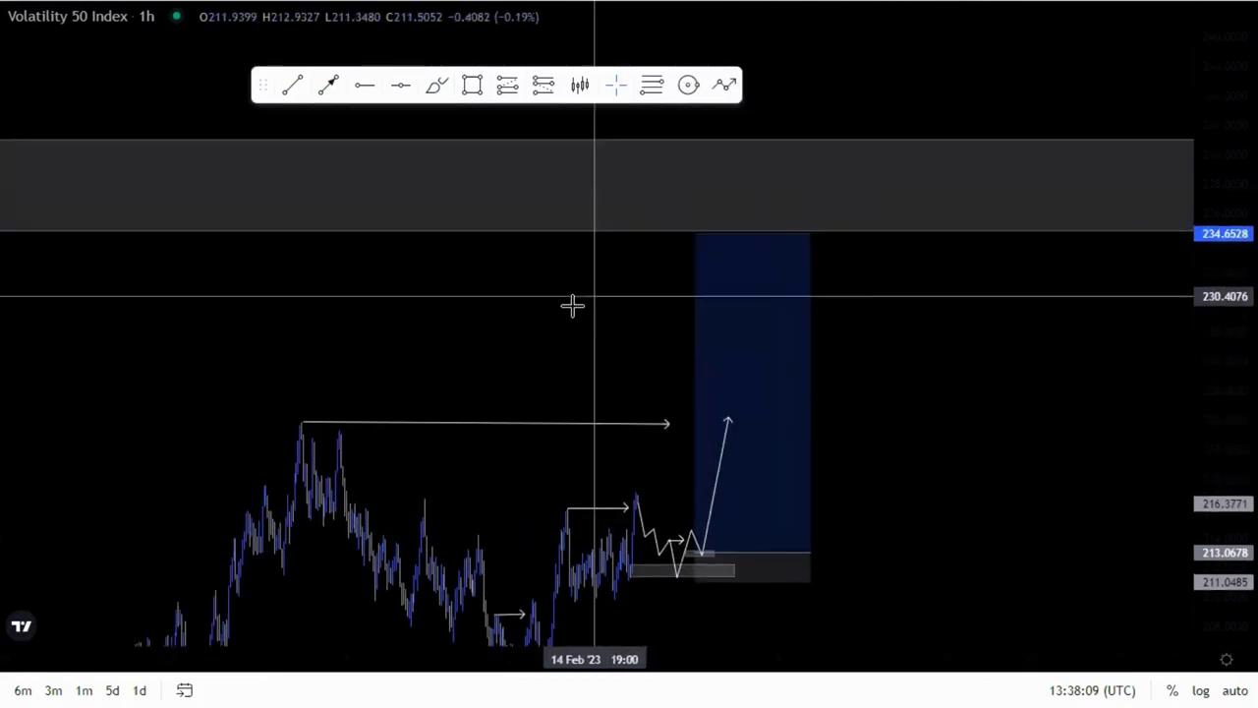
- Raise the long position's target to 262.4189 at the uppermost zone and extend the position's end to about 21 Feb '23
scroll(590, 308, down, 5)
drag(1211, 409, 1211, 563)
drag(831, 393, 786, 199)
drag(834, 117, 834, 113)
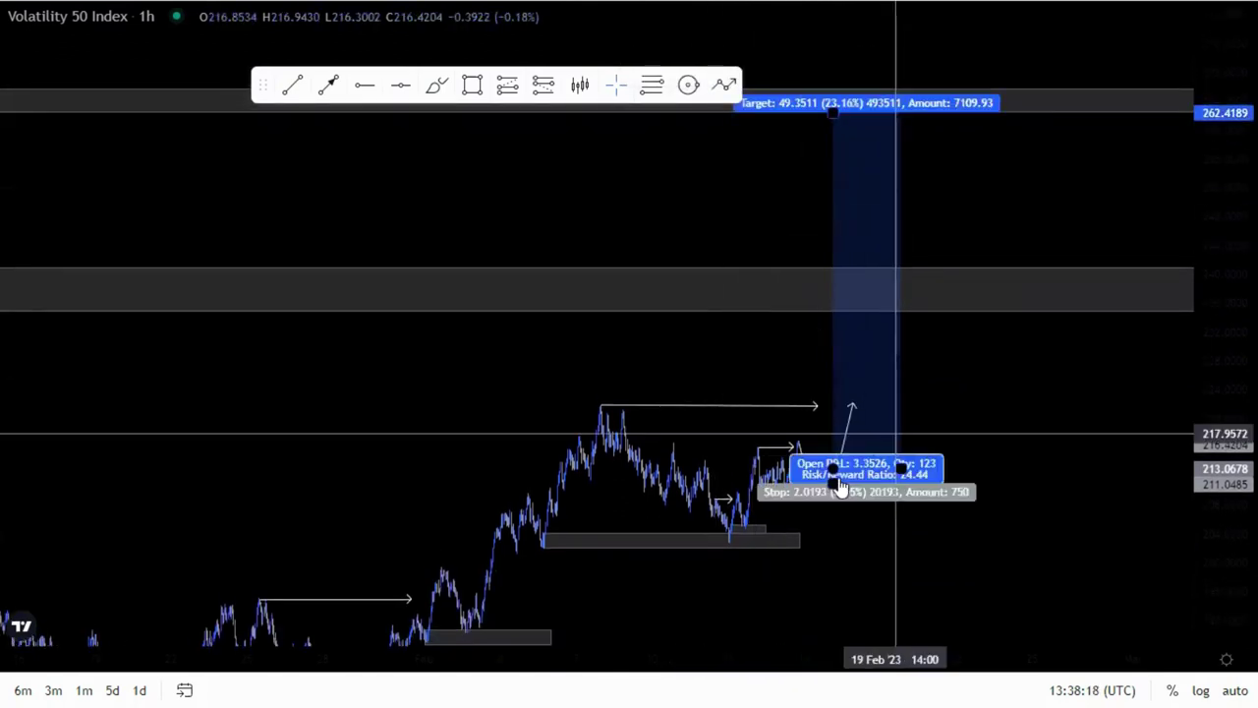
drag(902, 469, 940, 470)
- Examine the planned long trade against the overhead zones and the structure from late January to mid-February 2023
drag(830, 598, 915, 560)
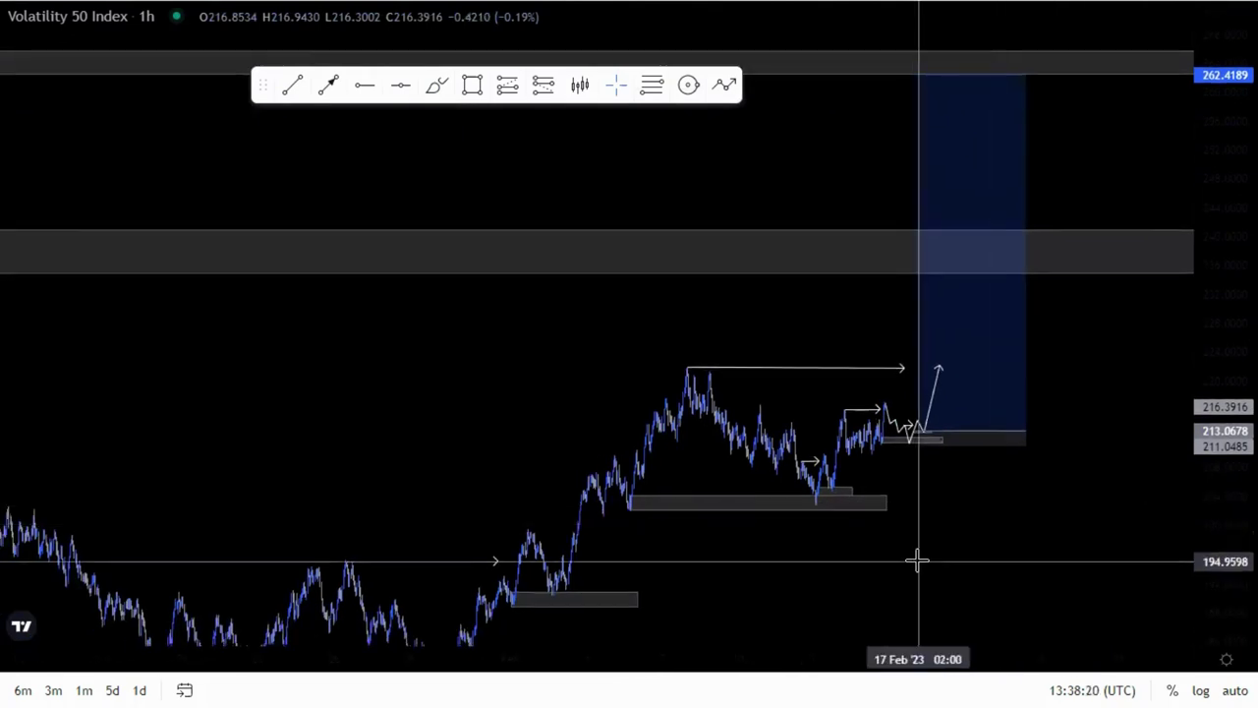
scroll(915, 559, up, 4)
drag(1215, 591, 1215, 460)
drag(1058, 536, 1122, 374)
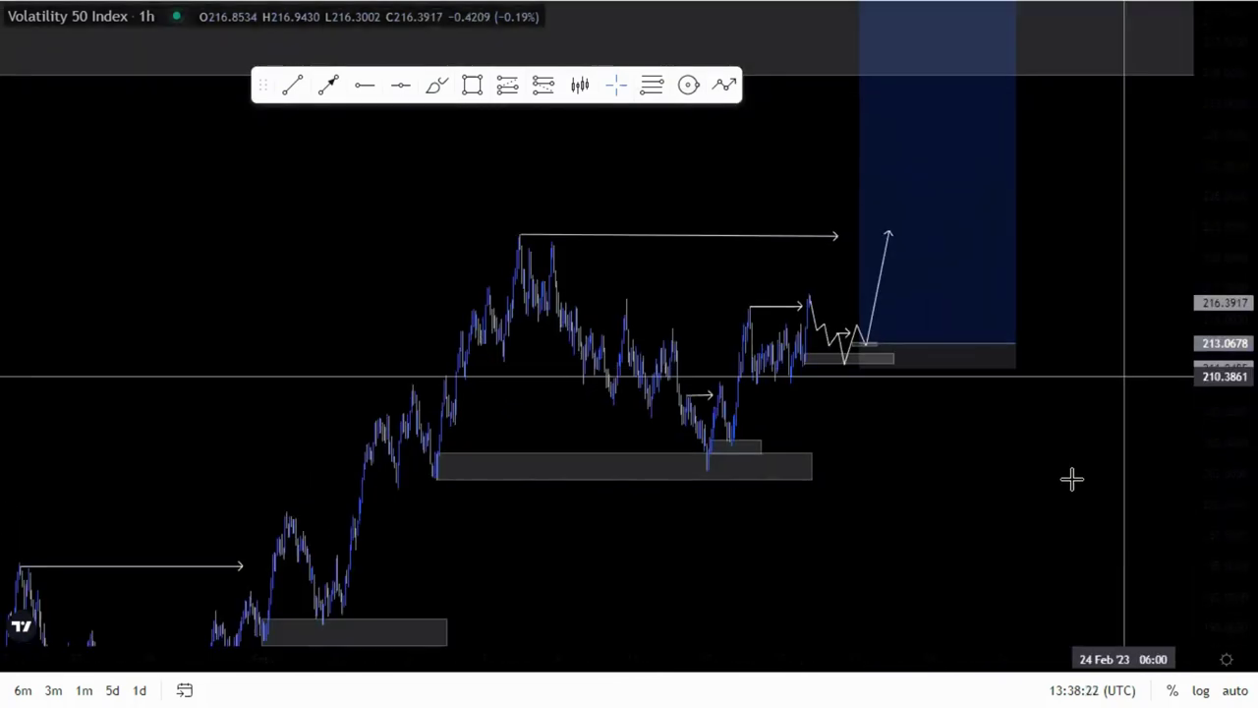
scroll(1070, 478, up, 1)
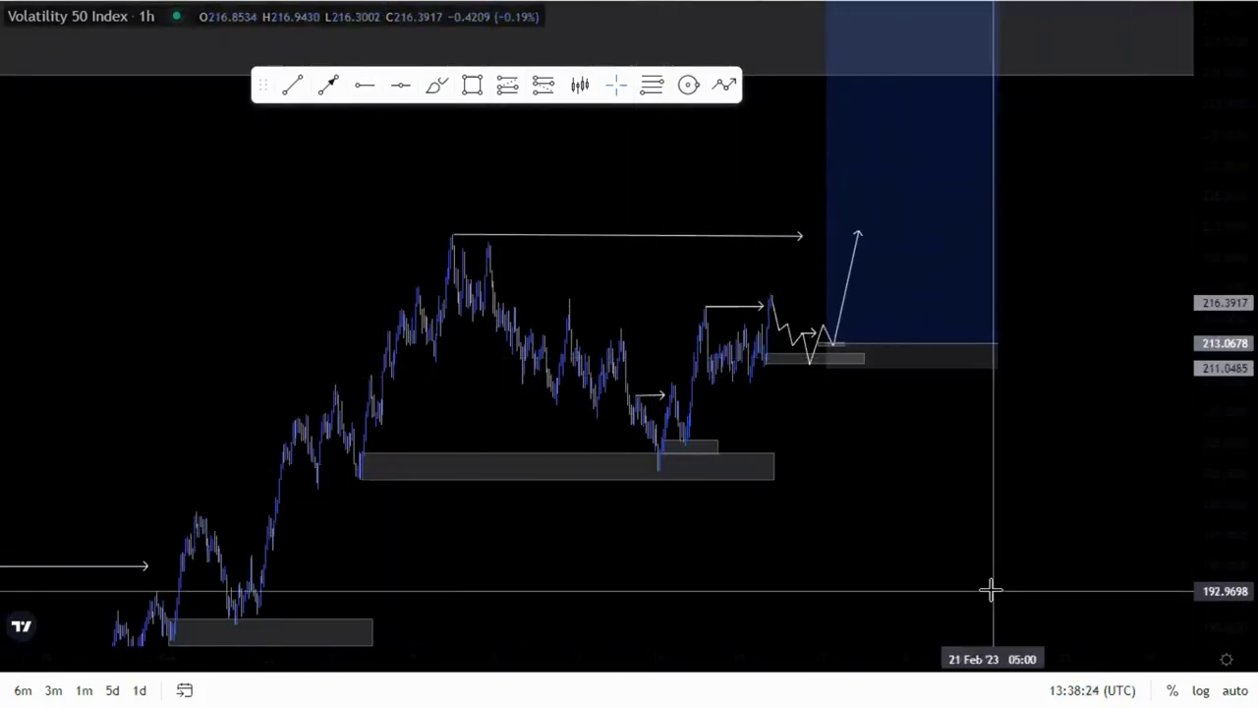
scroll(991, 590, down, 4)
drag(1197, 389, 1200, 568)
drag(865, 492, 1115, 459)
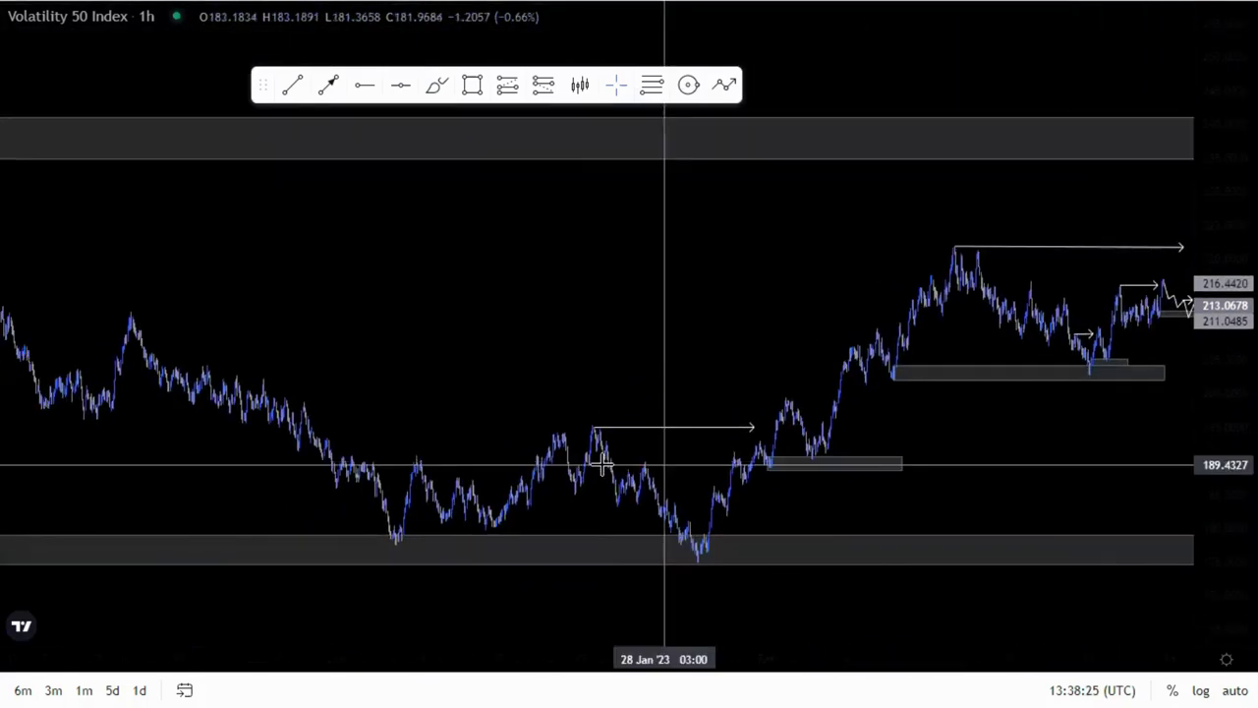
- Trace the price decline back to the origin of the middle overhead zone in late December 2022
scroll(601, 463, down, 5)
drag(682, 352, 427, 387)
scroll(542, 399, down, 4)
drag(744, 280, 835, 416)
scroll(629, 433, up, 3)
drag(601, 424, 1051, 437)
scroll(568, 472, up, 5)
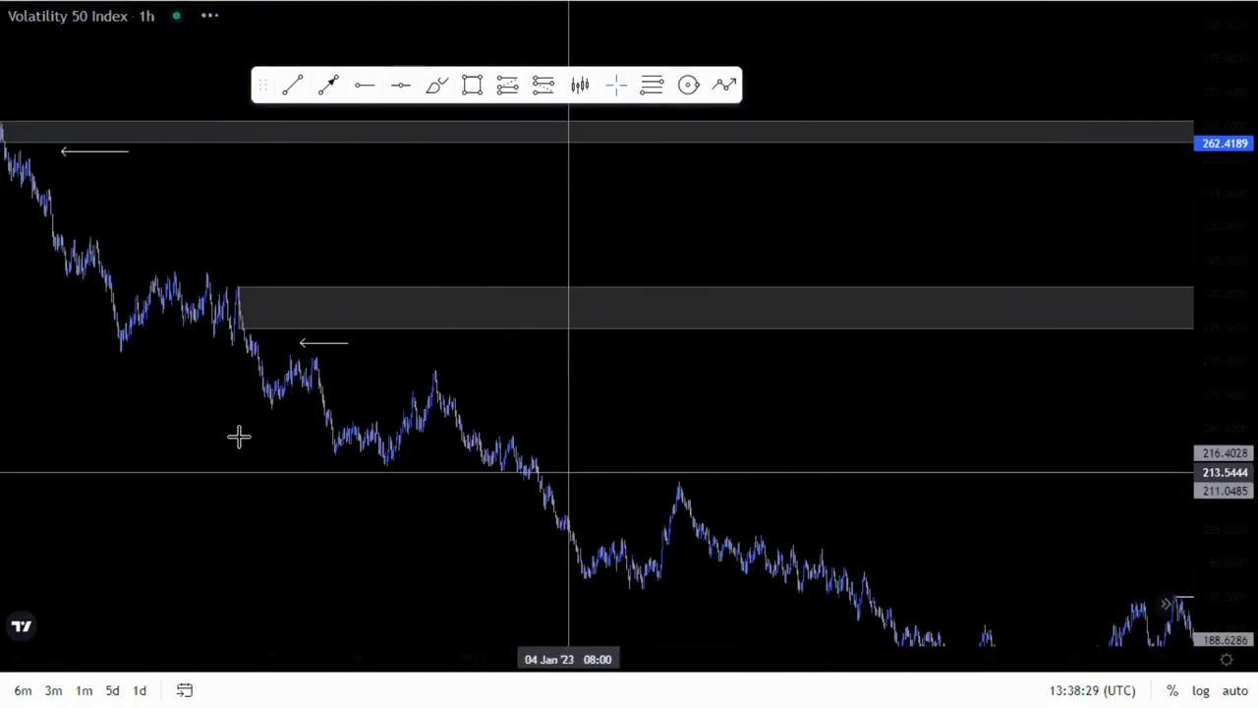
drag(268, 441, 801, 466)
scroll(538, 478, up, 3)
drag(1226, 597, 1222, 460)
drag(590, 518, 1062, 538)
scroll(862, 564, up, 5)
drag(837, 551, 544, 511)
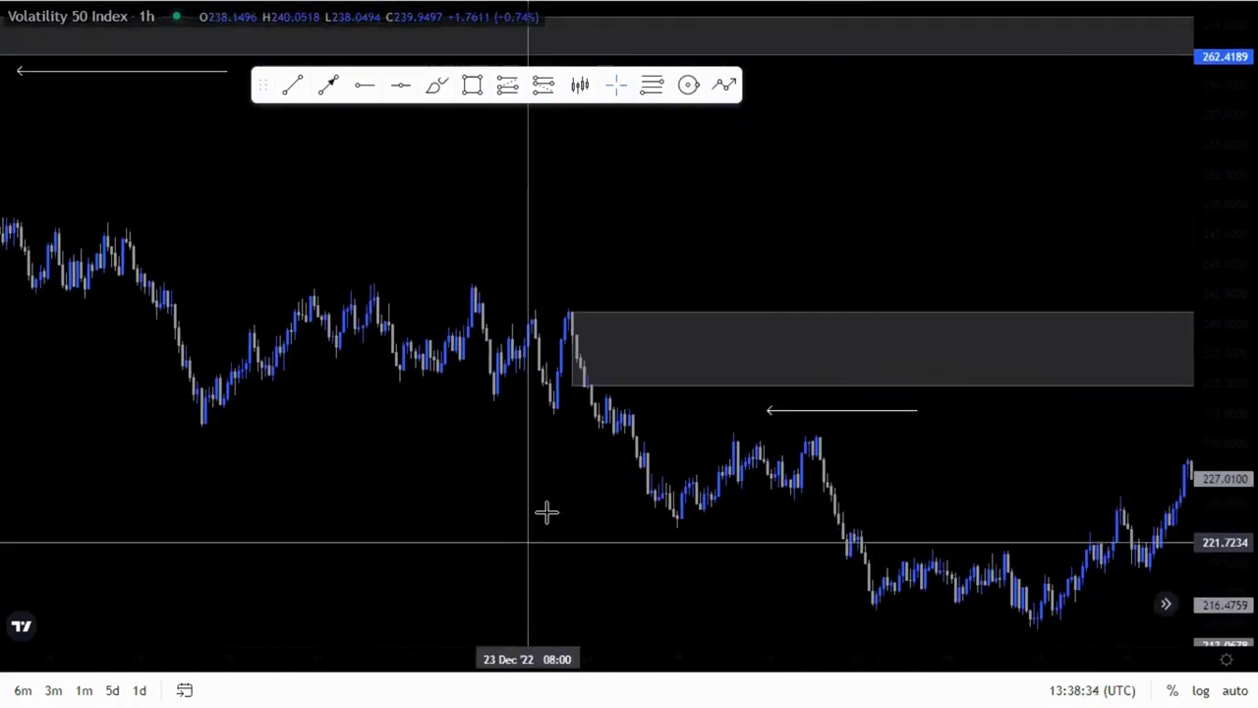
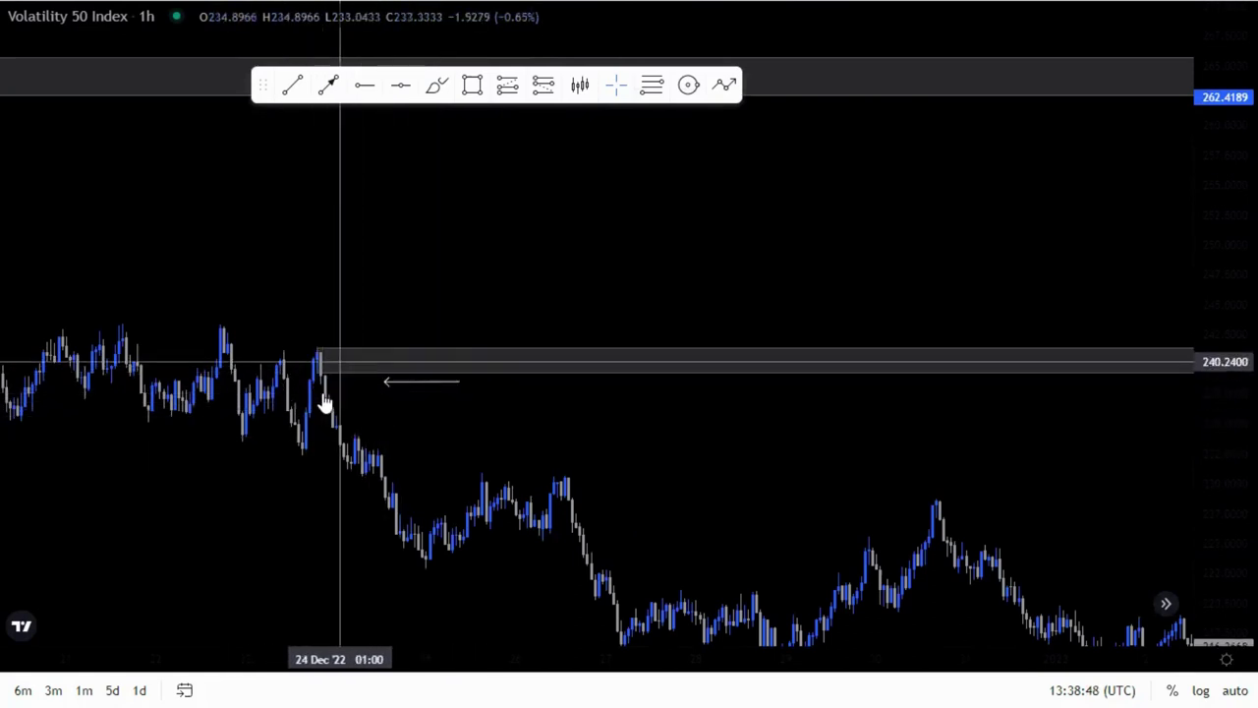
- Narrow the uppermost zone to about 262.8–265.2, starting at the 15 Dec '22 high
drag(500, 432, 873, 543)
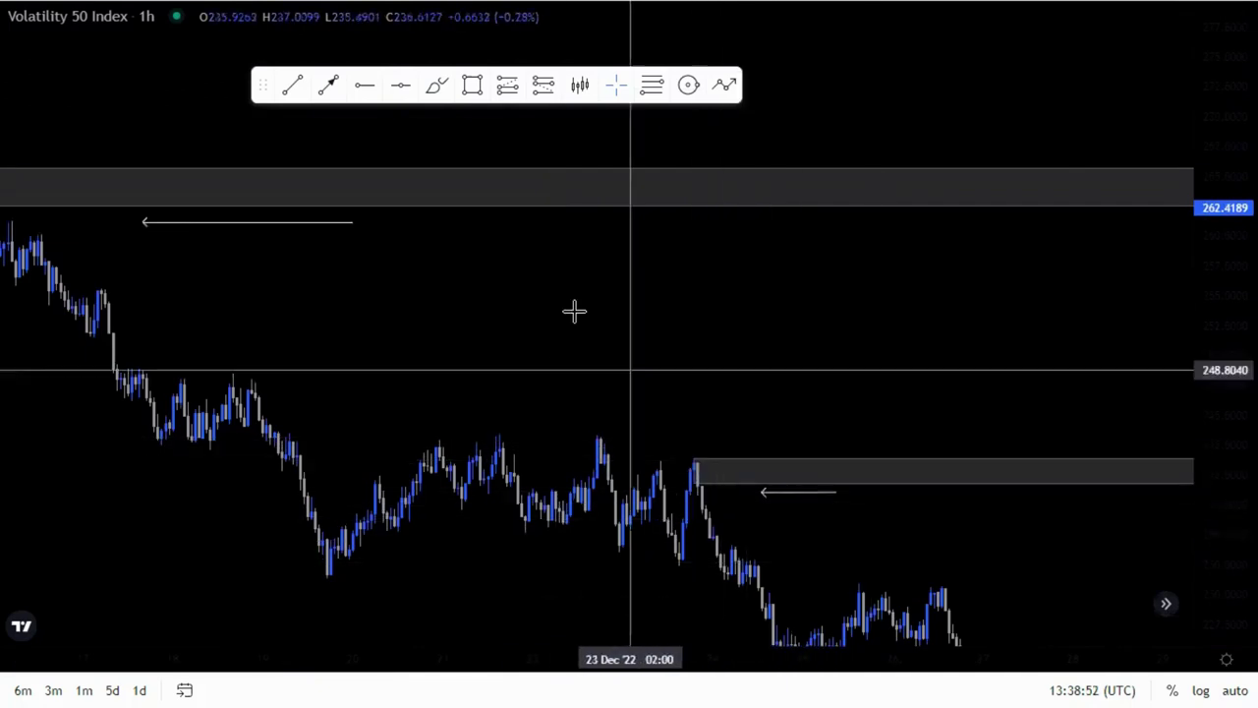
scroll(580, 314, down, 2)
drag(745, 385, 1158, 497)
scroll(786, 423, up, 2)
drag(471, 315, 472, 285)
click(466, 280)
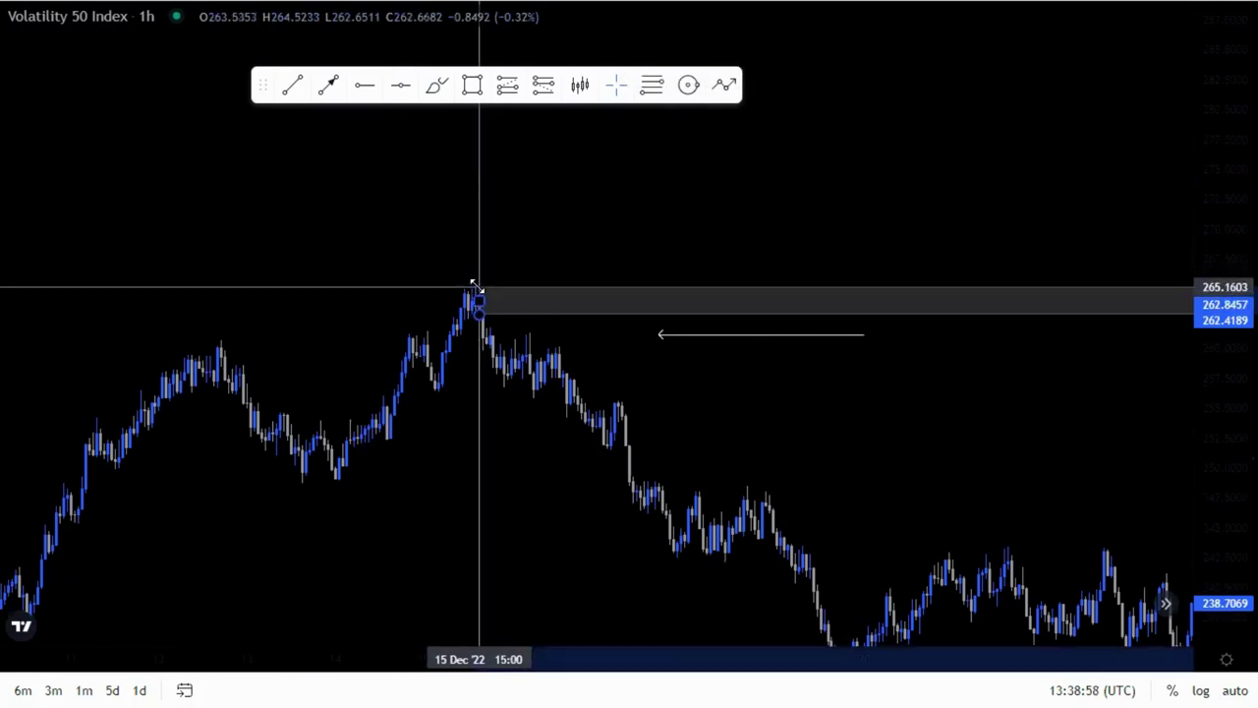
click(641, 393)
- Move the arrow below the uppermost zone closer to the zone's start, at about 261.7, and shorten it
drag(734, 337, 535, 316)
click(660, 325)
drag(674, 309, 500, 316)
click(502, 332)
click(499, 311)
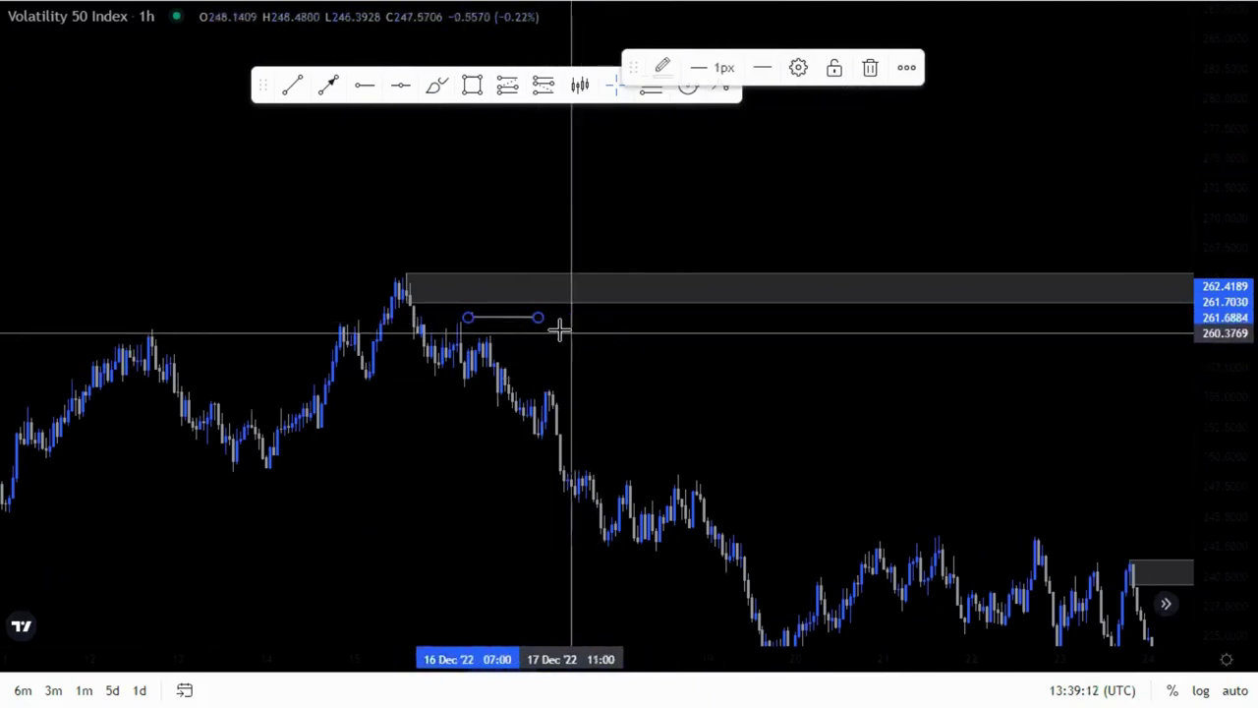
- Refine the zone beginning around 1 Feb '23 by moving its start slightly later and lowering its upper edge to about 190.4
drag(669, 357, 283, 265)
drag(920, 543, 691, 405)
drag(950, 542, 408, 313)
drag(867, 531, 508, 427)
drag(723, 348, 301, 292)
drag(899, 509, 279, 318)
drag(935, 256, 261, 277)
scroll(689, 373, down, 4)
drag(1016, 414, 432, 383)
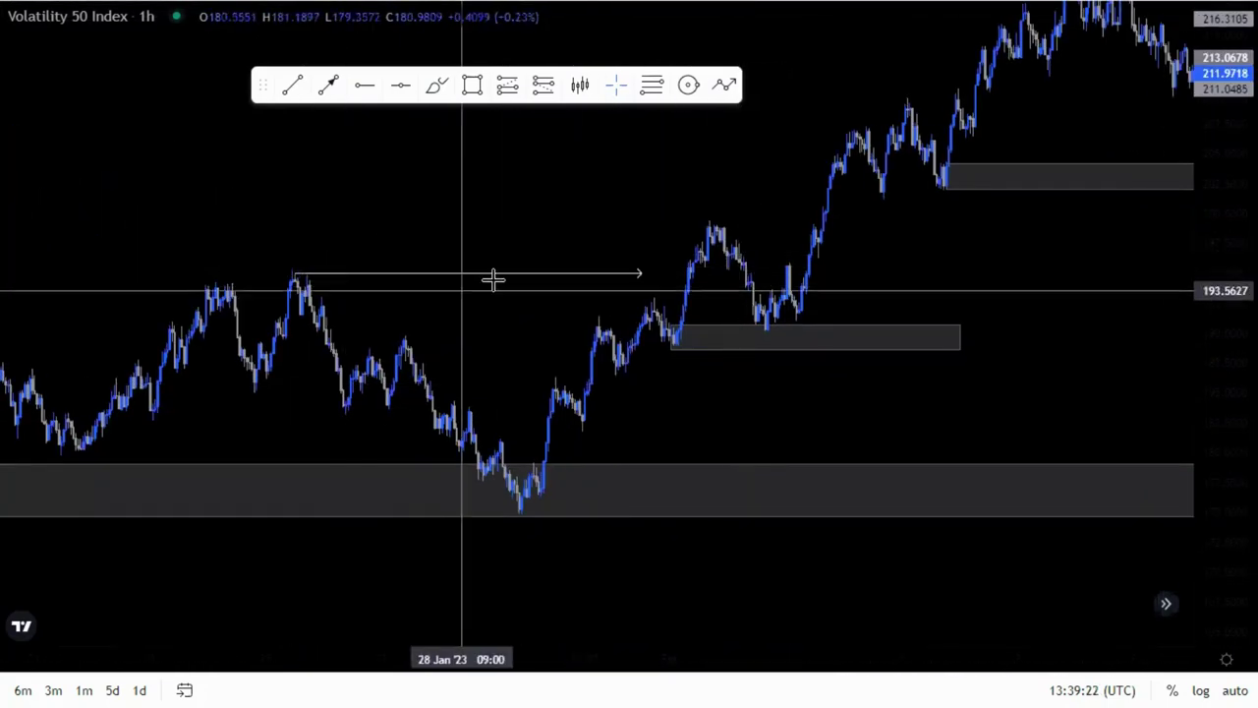
drag(666, 199, 575, 333)
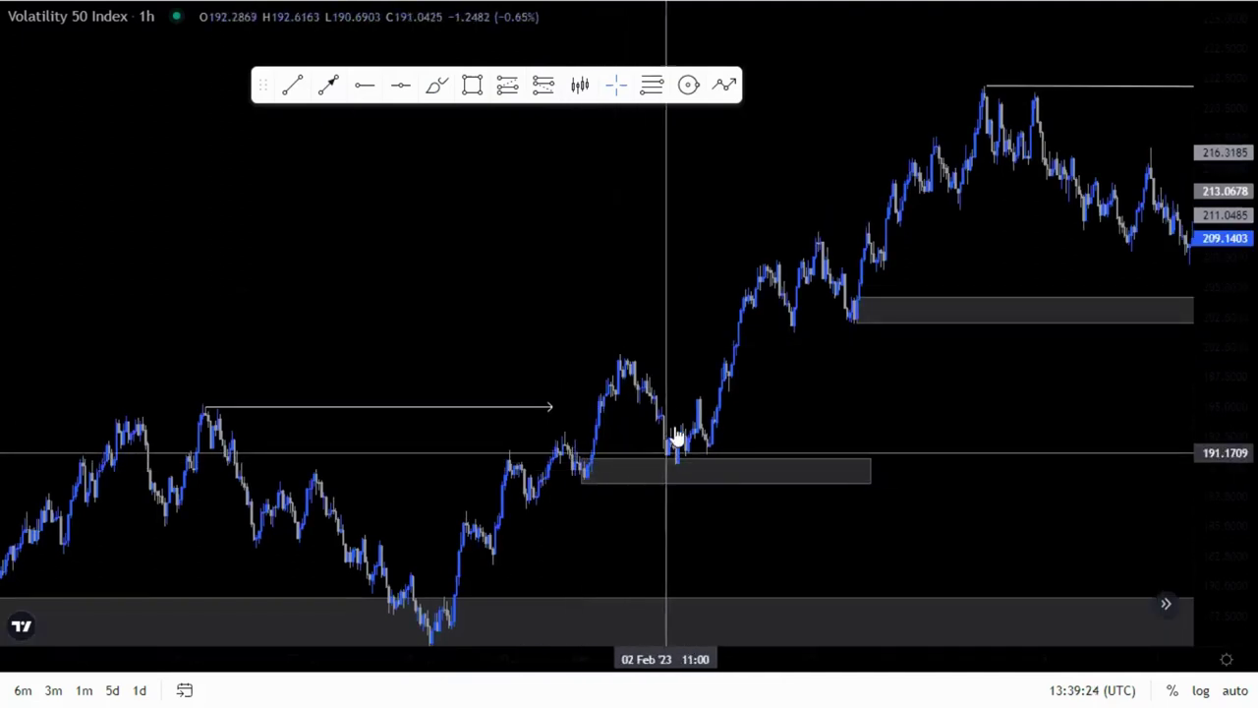
click(582, 459)
drag(582, 459, 588, 462)
click(803, 537)
- Extend the final leg of the projected zigzag path to about 238.2, just below the middle overhead zone
drag(891, 430, 652, 511)
drag(982, 537, 679, 528)
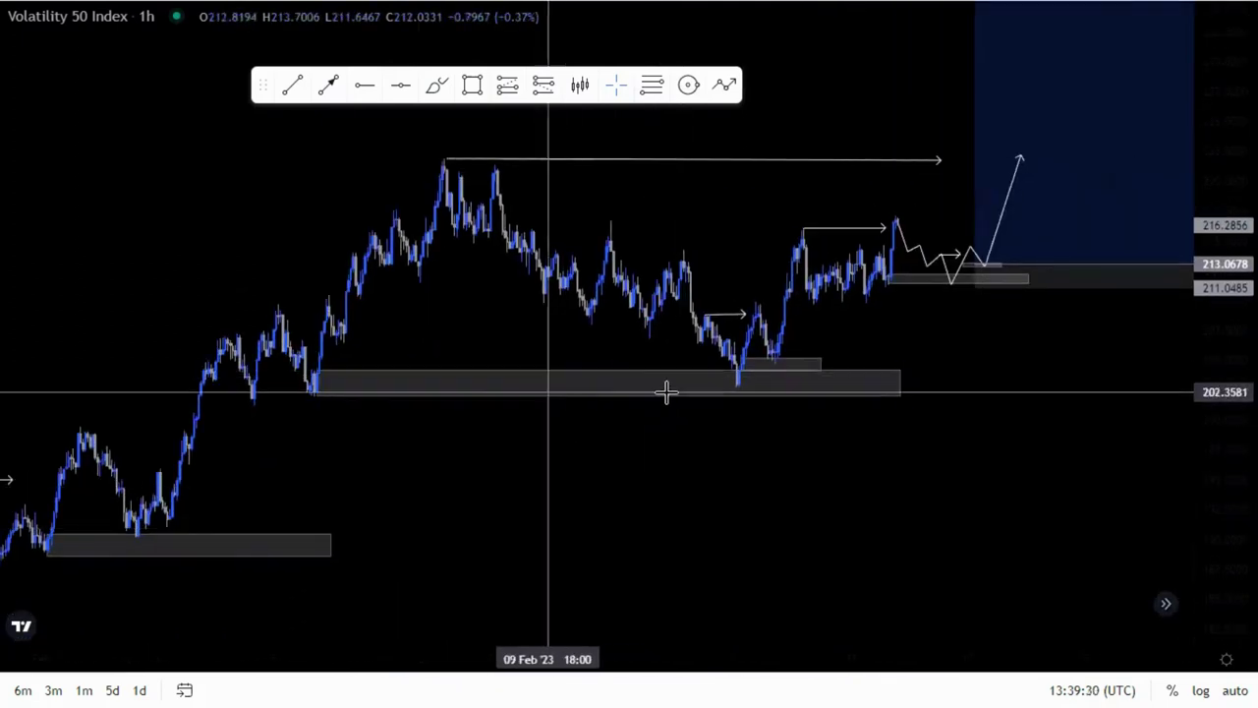
drag(680, 498, 673, 577)
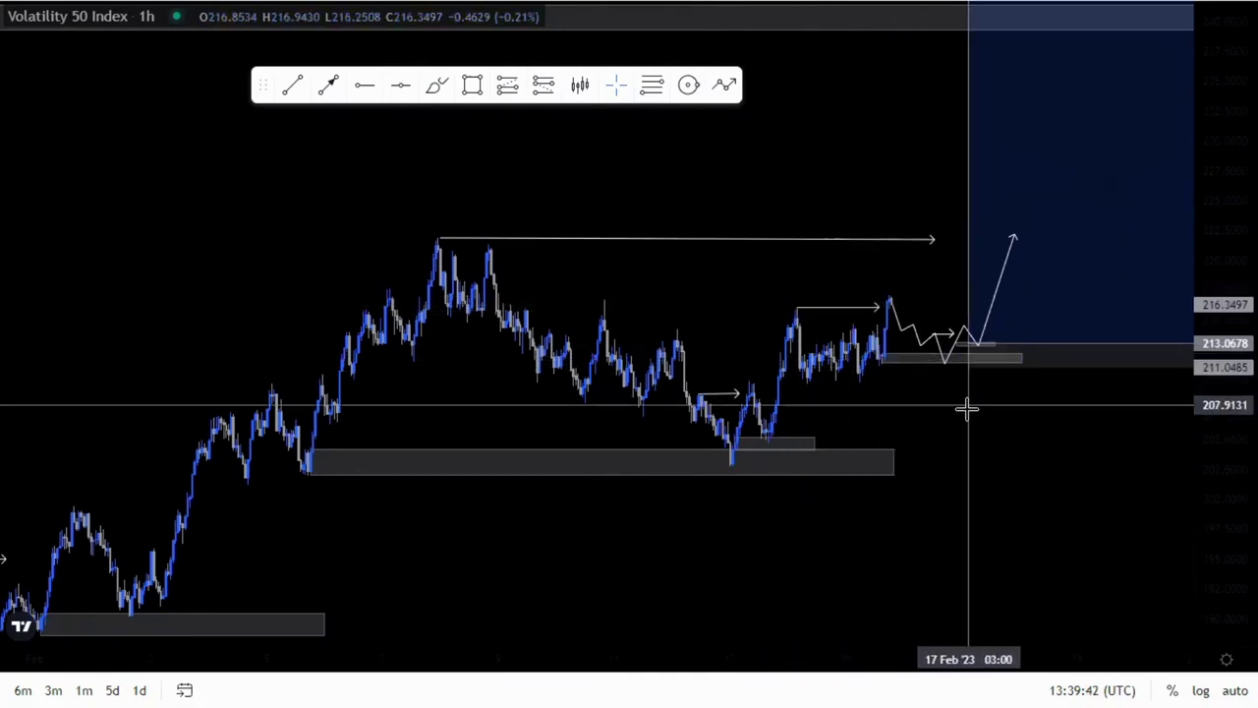
drag(966, 404, 800, 482)
mouse_move(851, 298)
mouse_down()
mouse_move(848, 323)
mouse_move(891, 120)
mouse_up()
click(711, 282)
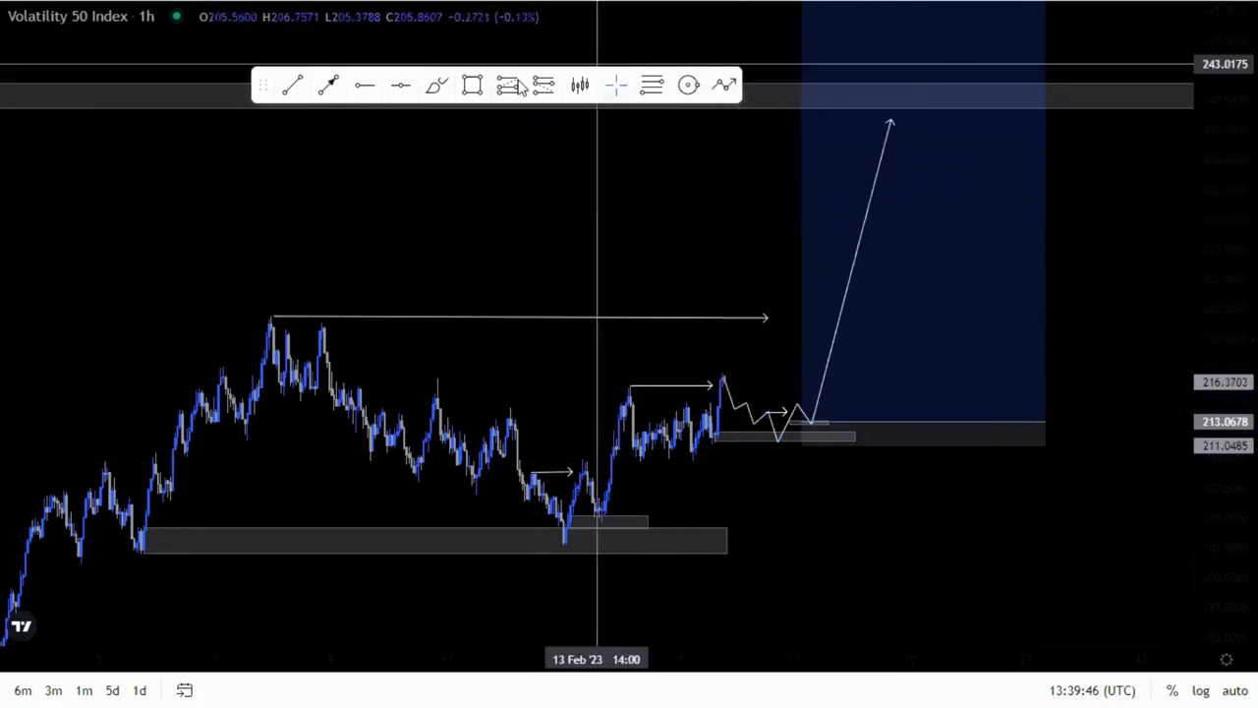
- Circle the mid-February rise and the long horizontal arrow with freehand brush strokes, deleting each stroke
mouse_move(739, 328)
mouse_down()
mouse_move(517, 519)
mouse_move(754, 359)
mouse_up()
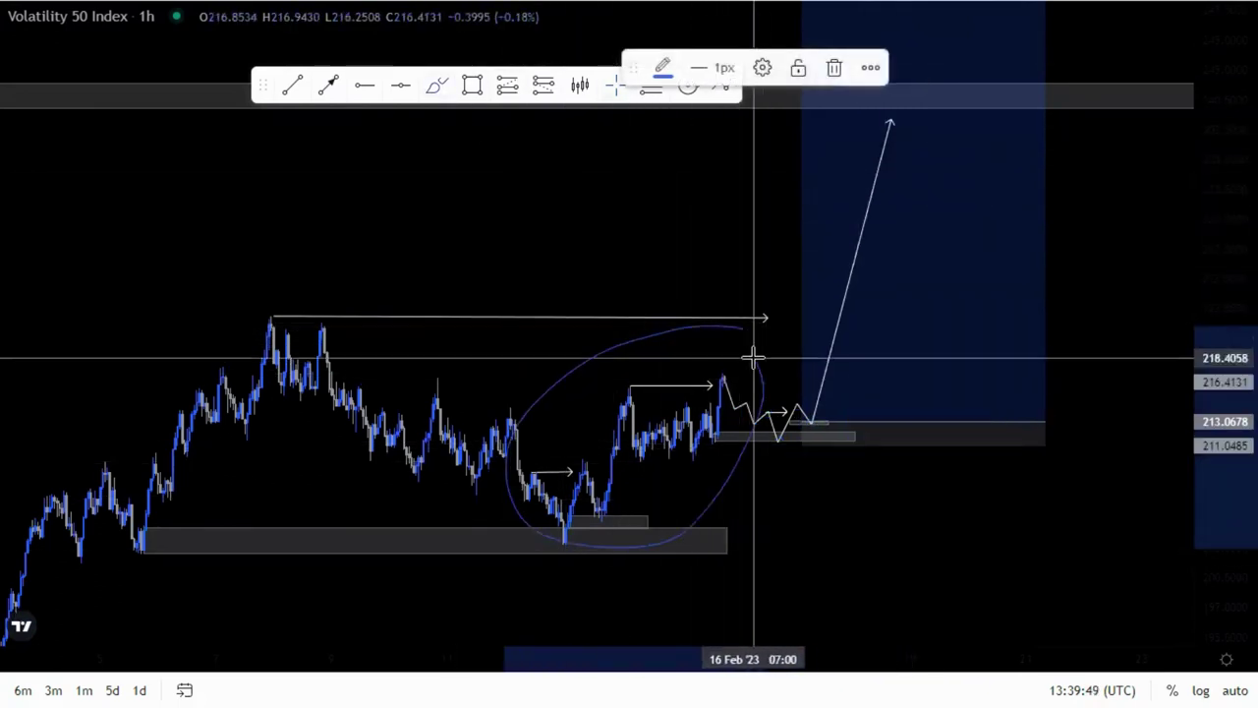
click(836, 74)
mouse_move(769, 286)
mouse_down()
mouse_move(279, 252)
mouse_move(325, 346)
mouse_move(815, 329)
mouse_move(691, 282)
mouse_up()
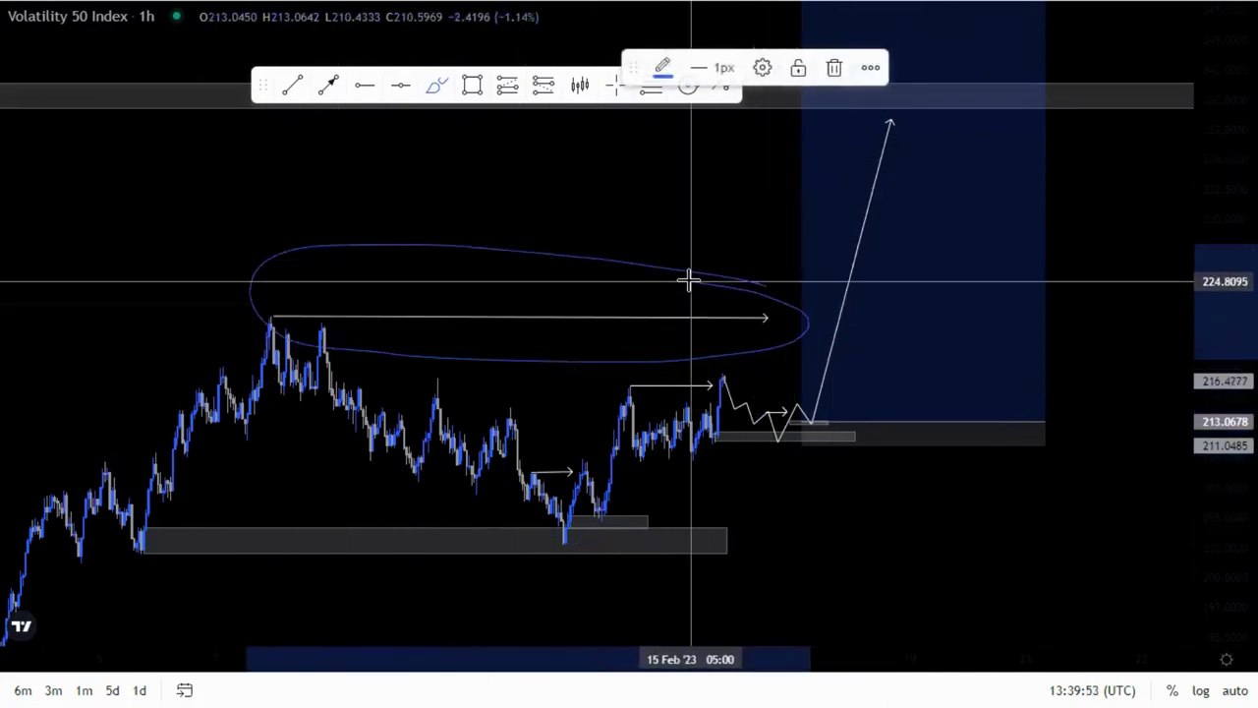
click(839, 78)
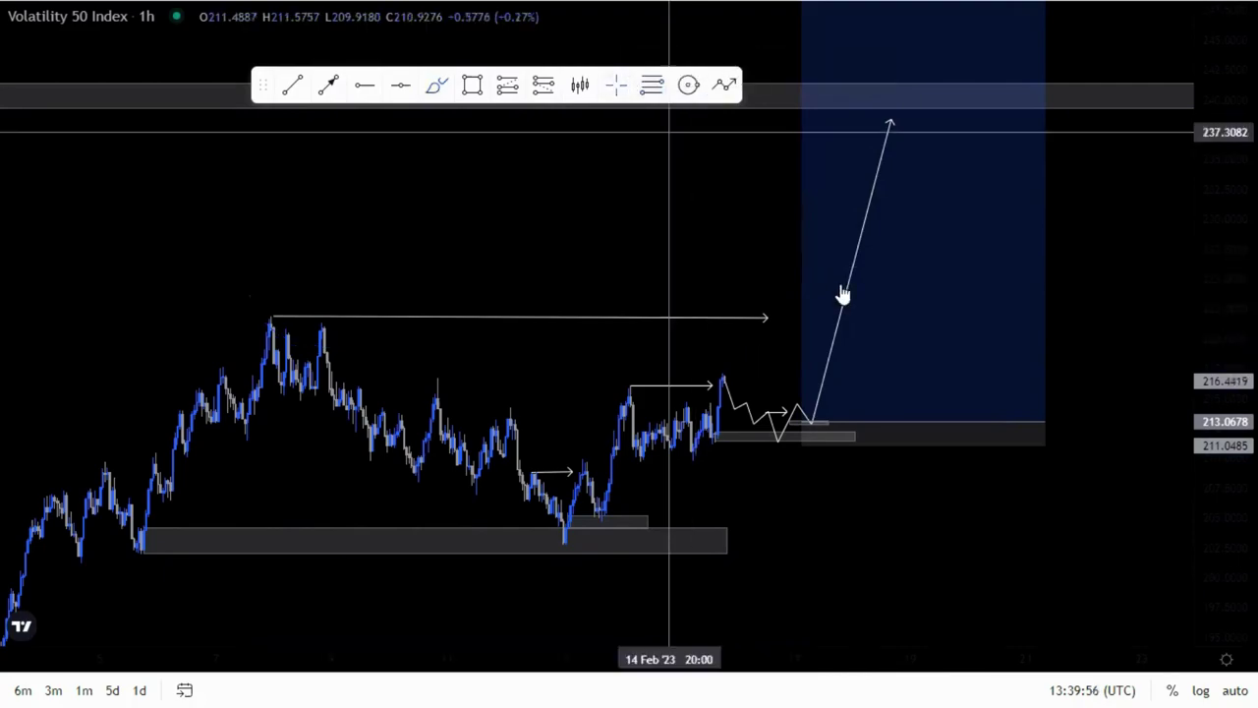